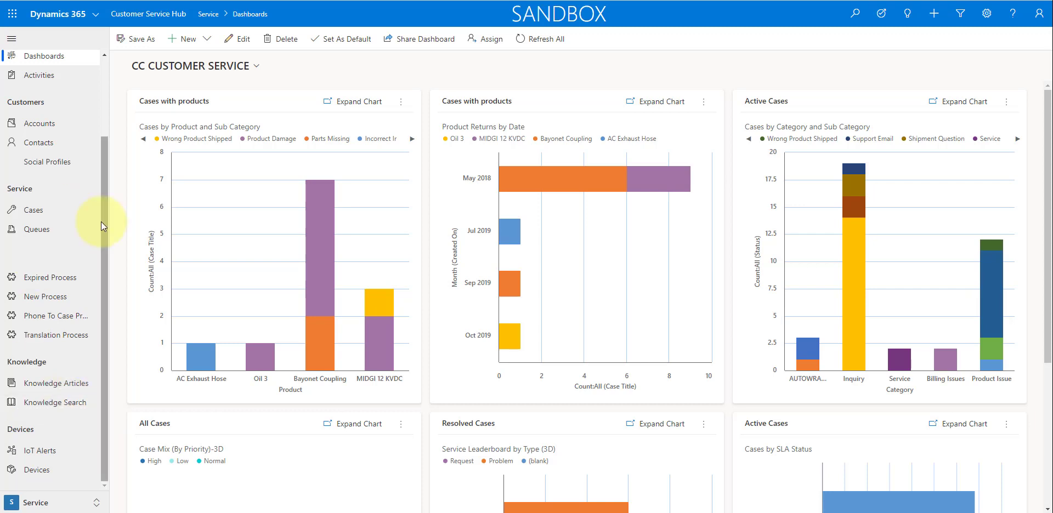
# - Search the knowledge articles for "damaged" in Knowledge Search and clear the search
pyautogui.click(40, 399)
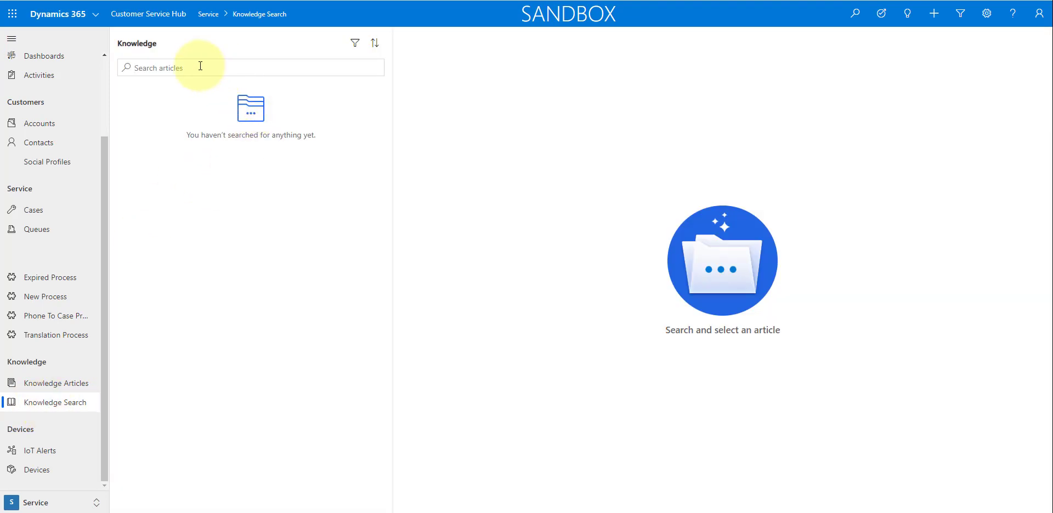
pyautogui.write('damaged')
pyautogui.press('Return')
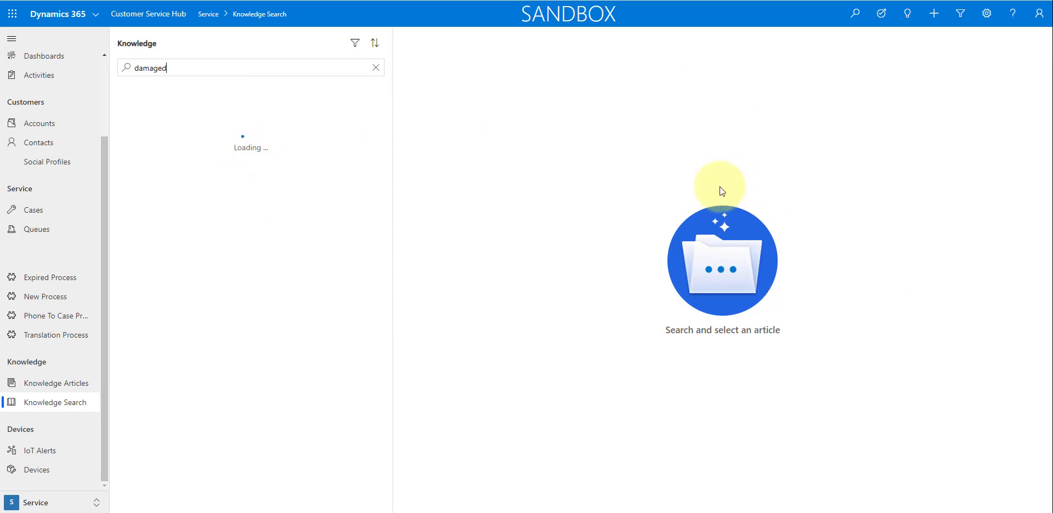
pyautogui.click(375, 67)
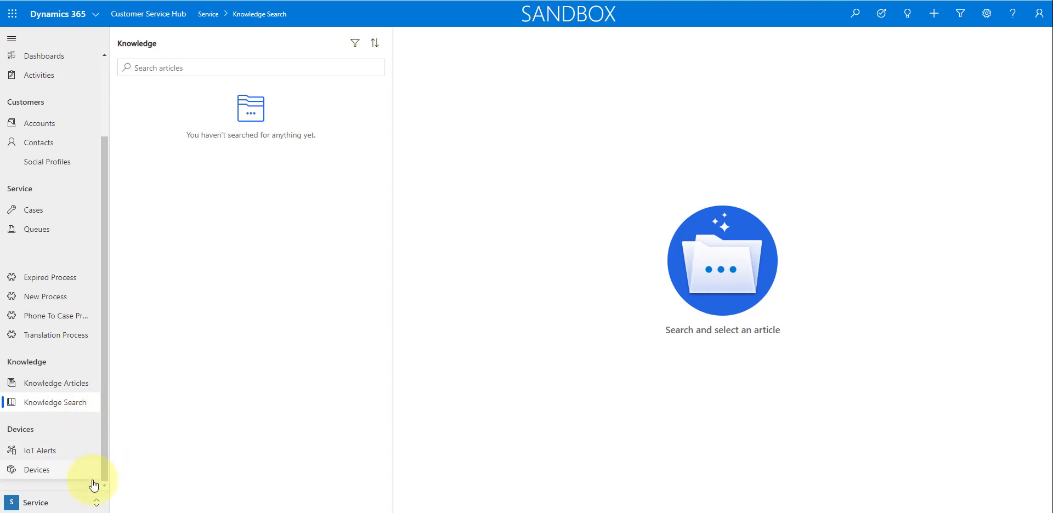
# - Set the Resolve case dialog style to Quick create dialog in the Service Management area's Service Configuration Settings and save
pyautogui.click(91, 503)
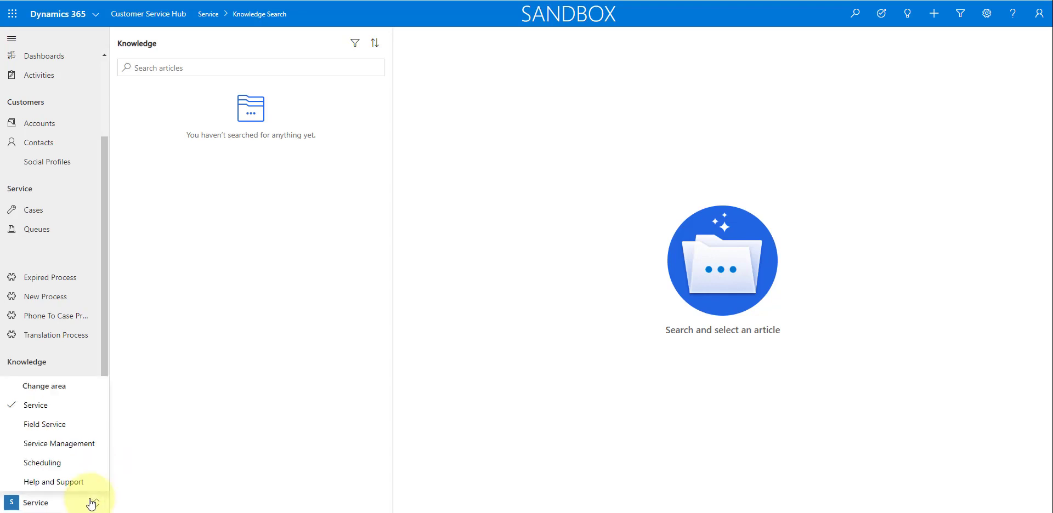
pyautogui.click(75, 448)
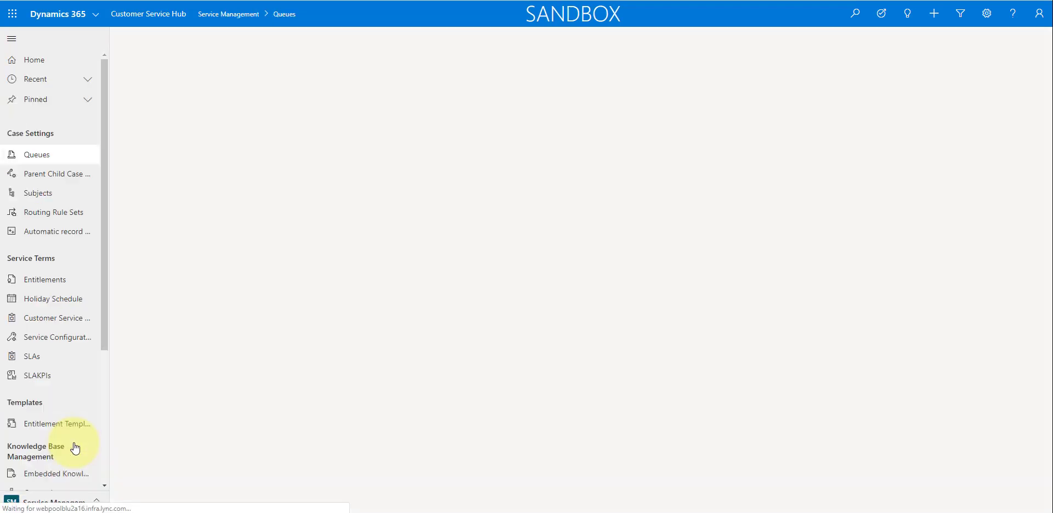
pyautogui.scroll(-2, 72, 388)
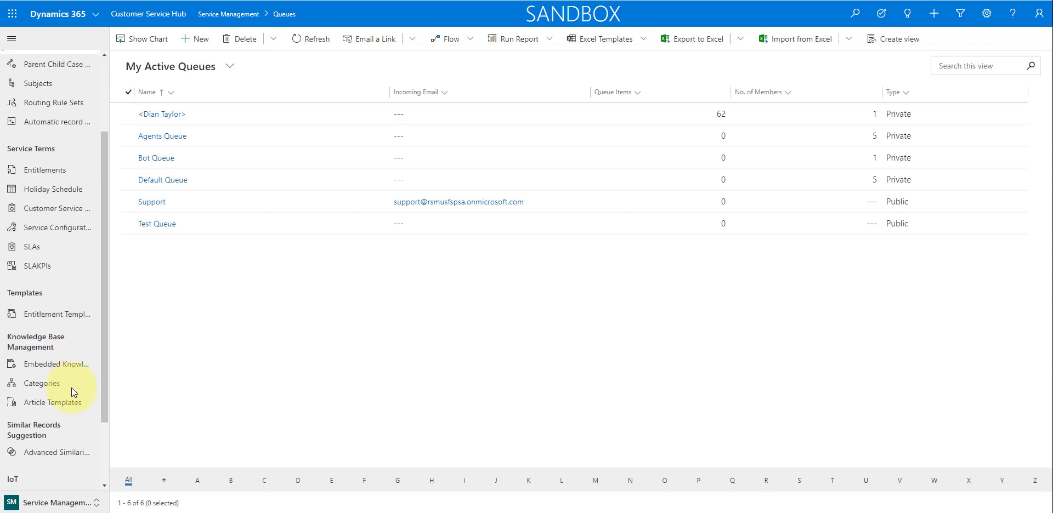
pyautogui.click(59, 230)
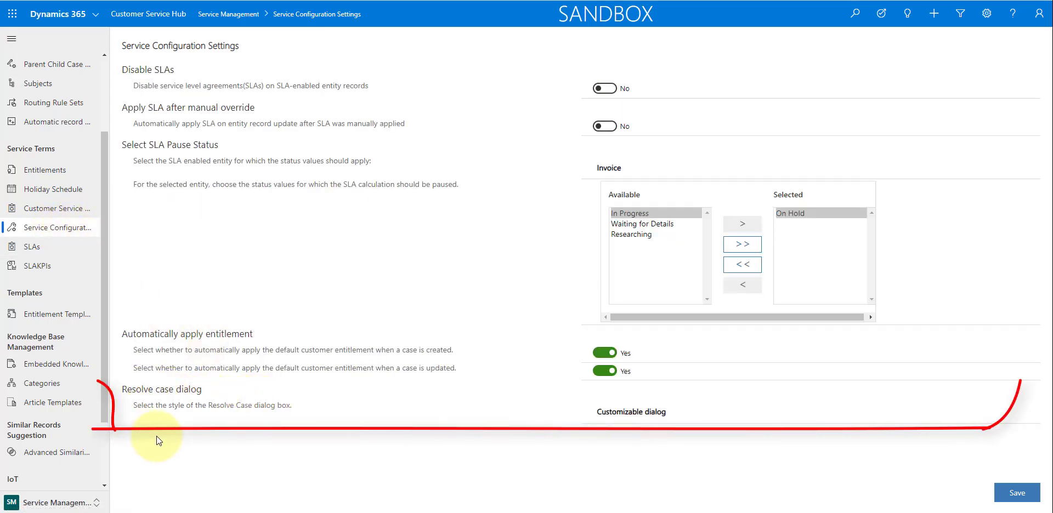
pyautogui.click(647, 414)
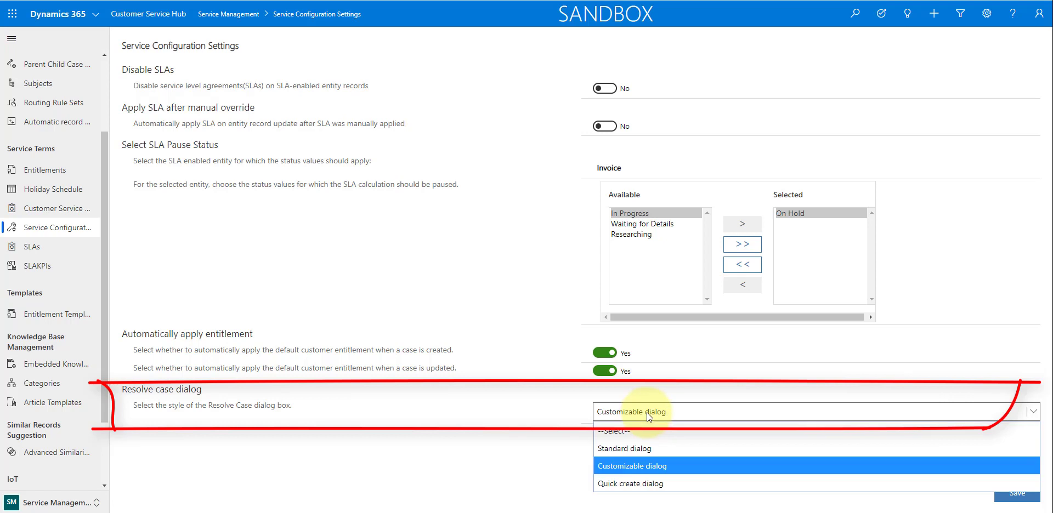
pyautogui.click(636, 482)
pyautogui.click(1025, 496)
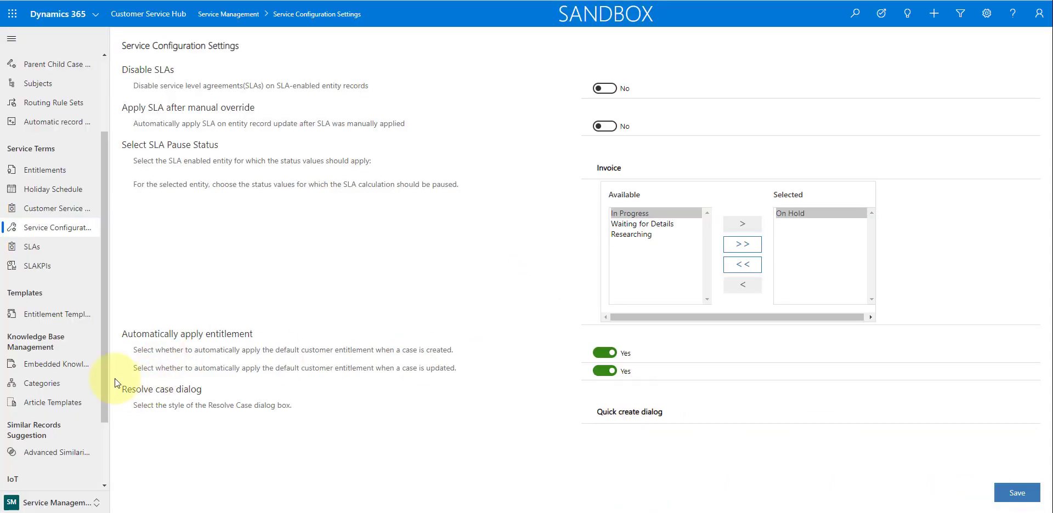
# - Return to the Service area and open the active case "Bayonet Coupling is damaged"
pyautogui.click(56, 503)
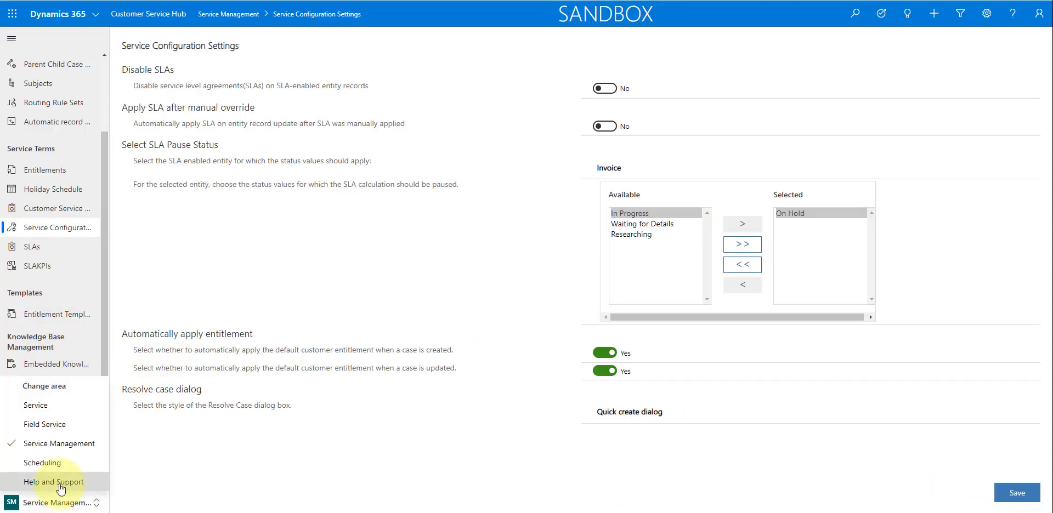
pyautogui.click(59, 409)
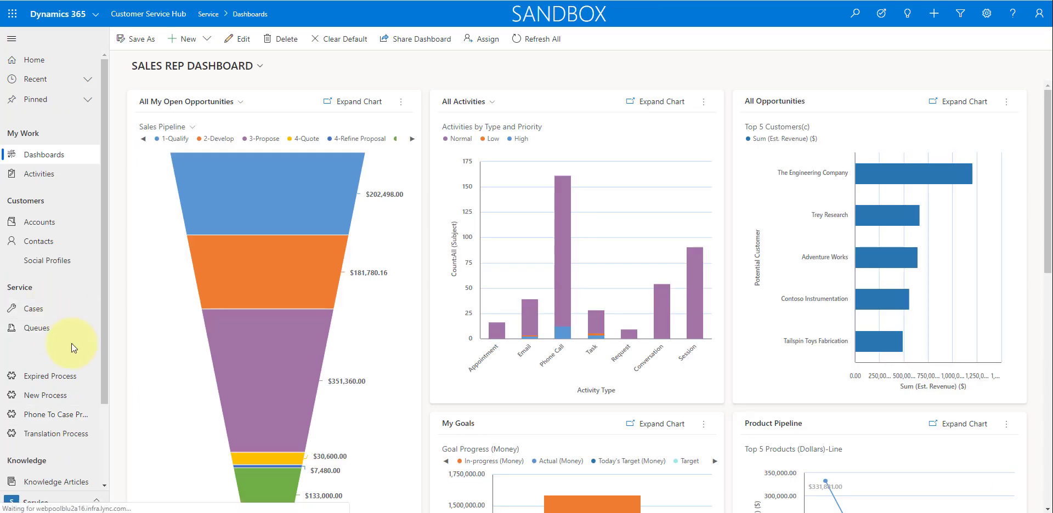
pyautogui.click(56, 314)
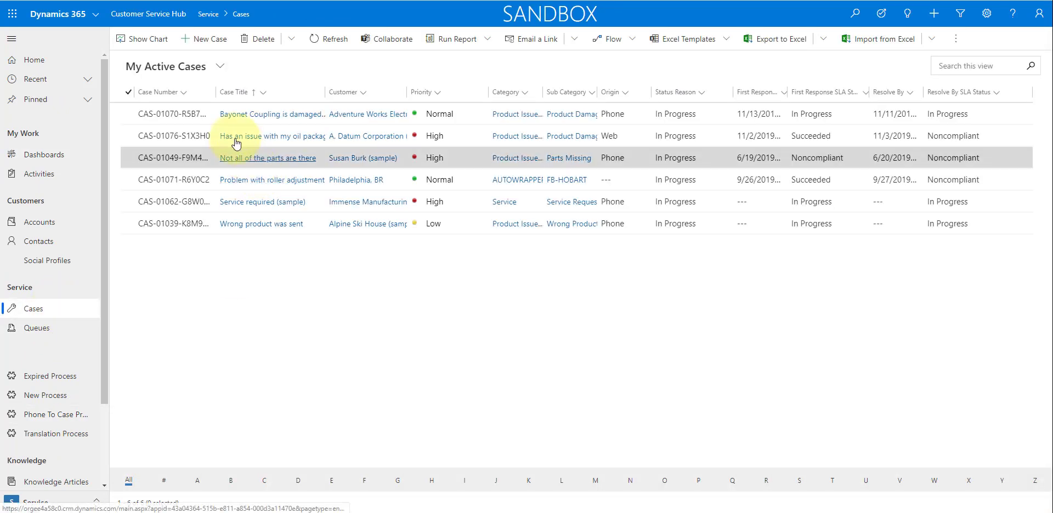
pyautogui.click(248, 117)
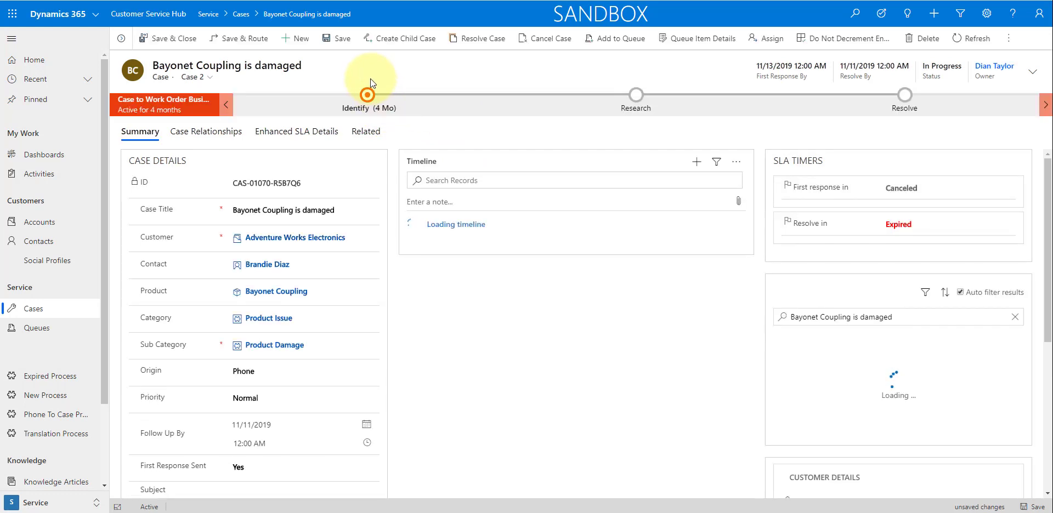
# - Try to resolve the Bayonet Coupling case, confirming that its open activities are cancelled
pyautogui.click(483, 39)
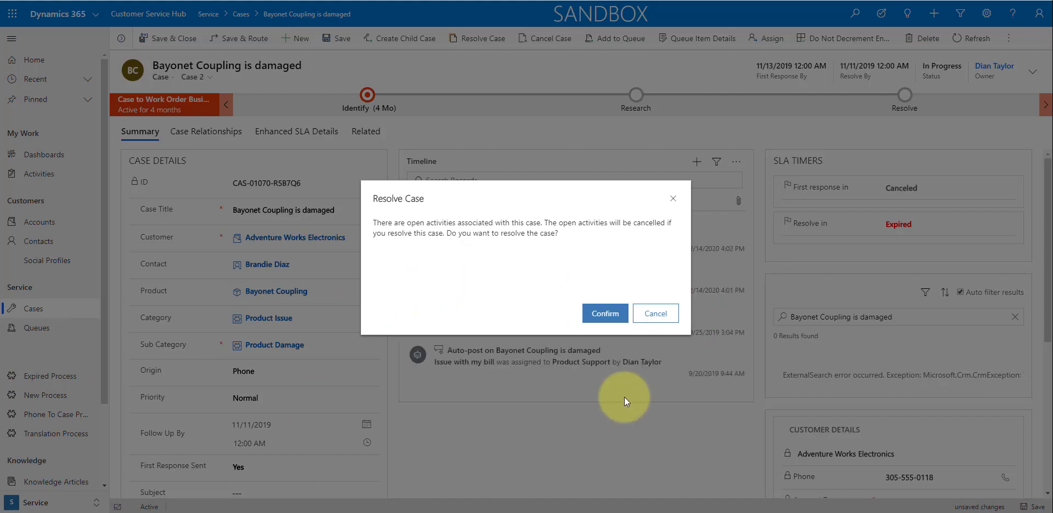
pyautogui.click(612, 314)
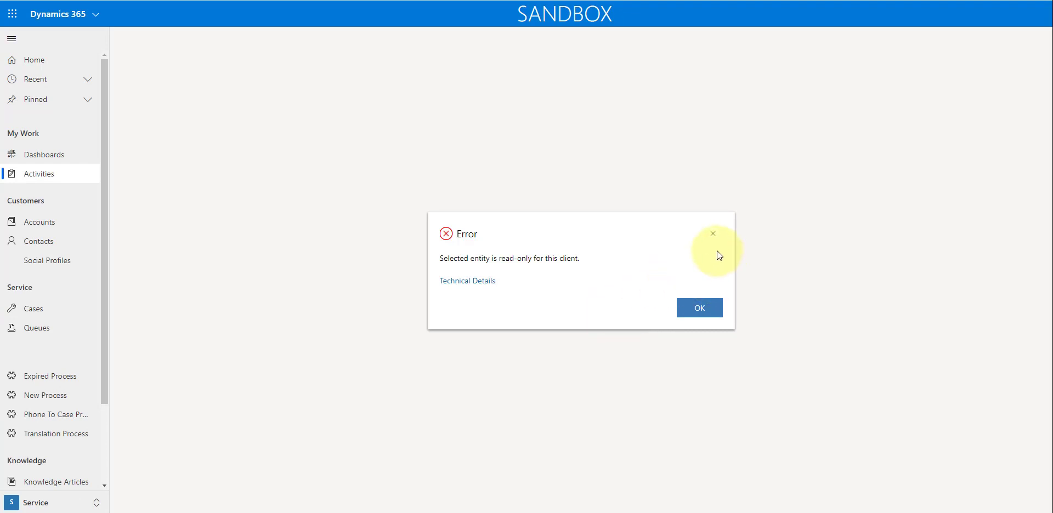
pyautogui.click(714, 236)
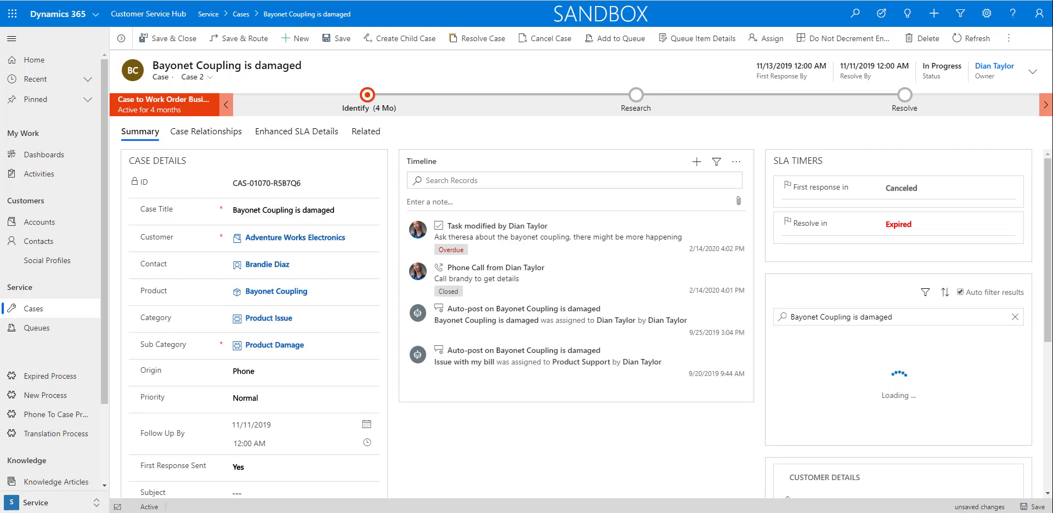
pyautogui.click(97, 17)
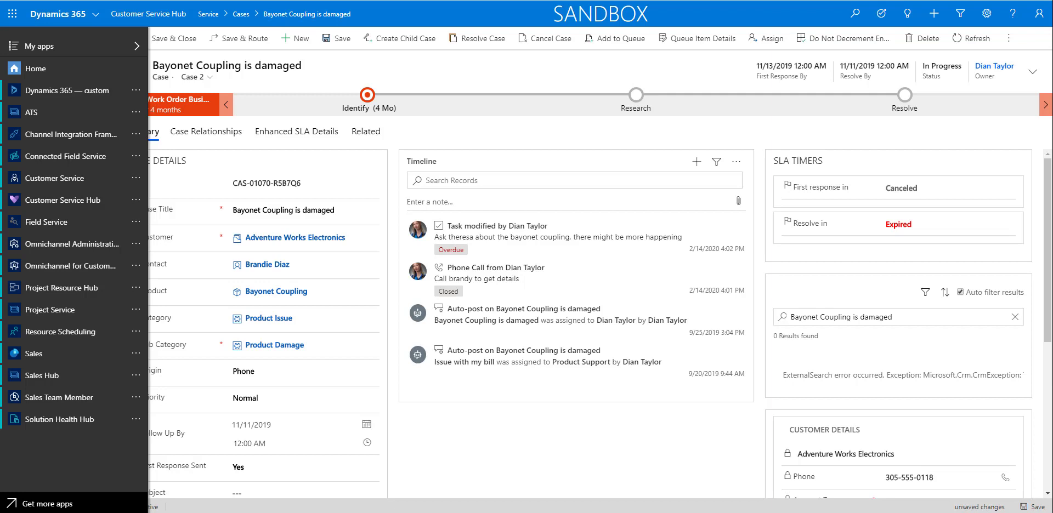
pyautogui.click(430, 475)
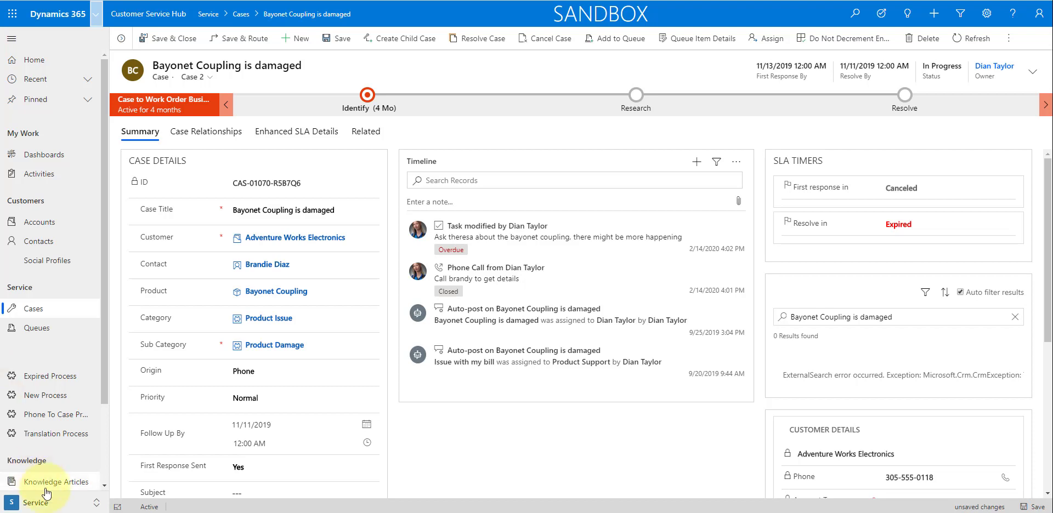
# - Open the rule item of the Test Routing Rule among the Service Management area's routing rule sets
pyautogui.click(34, 502)
pyautogui.click(60, 446)
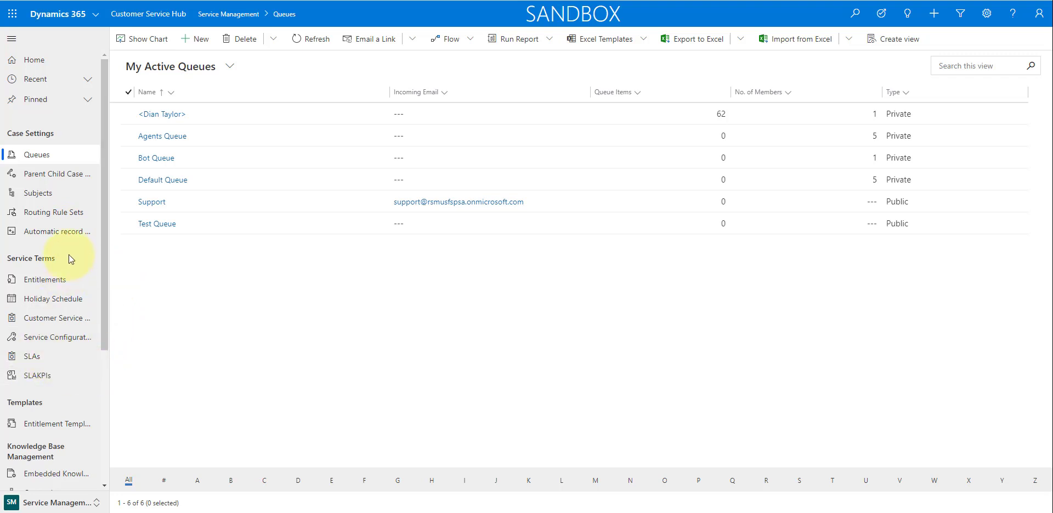
pyautogui.click(57, 217)
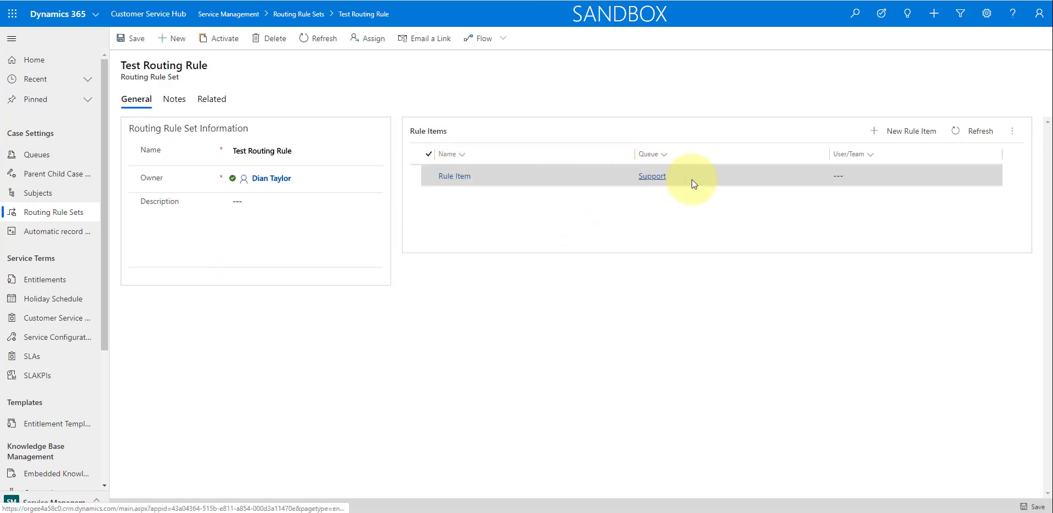
pyautogui.click(466, 177)
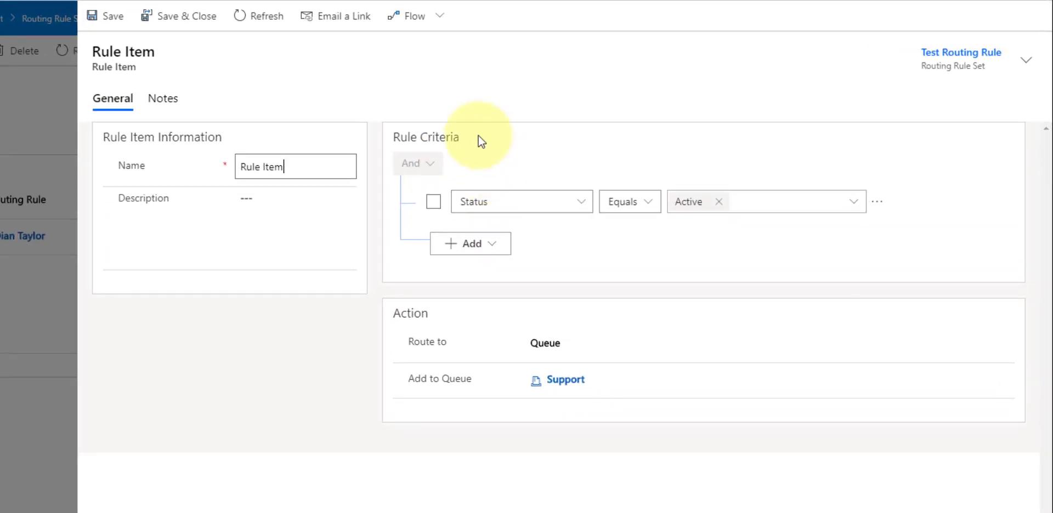
# - Add Customer (Account) as a related entity to the rule item's criteria
pyautogui.click(498, 245)
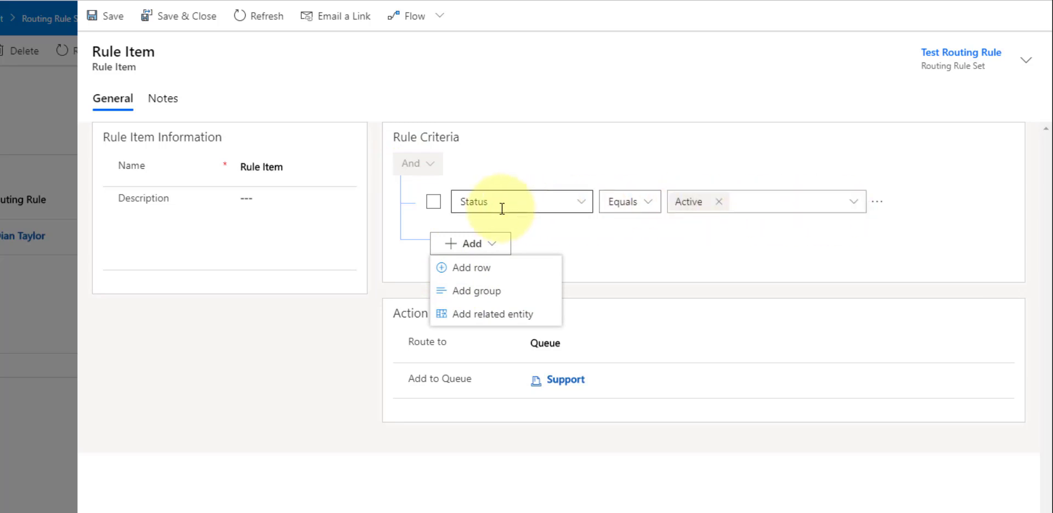
pyautogui.click(480, 318)
pyautogui.click(582, 254)
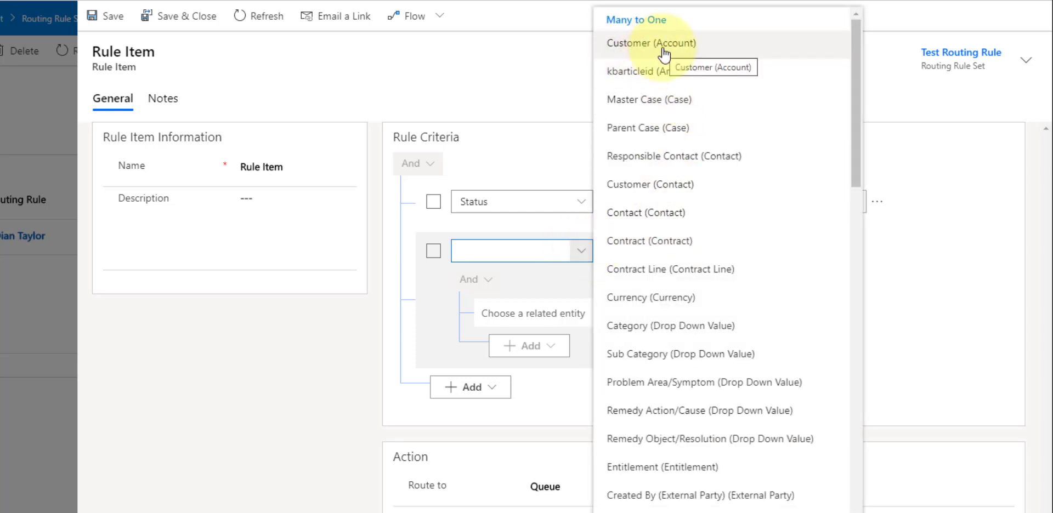
pyautogui.click(653, 44)
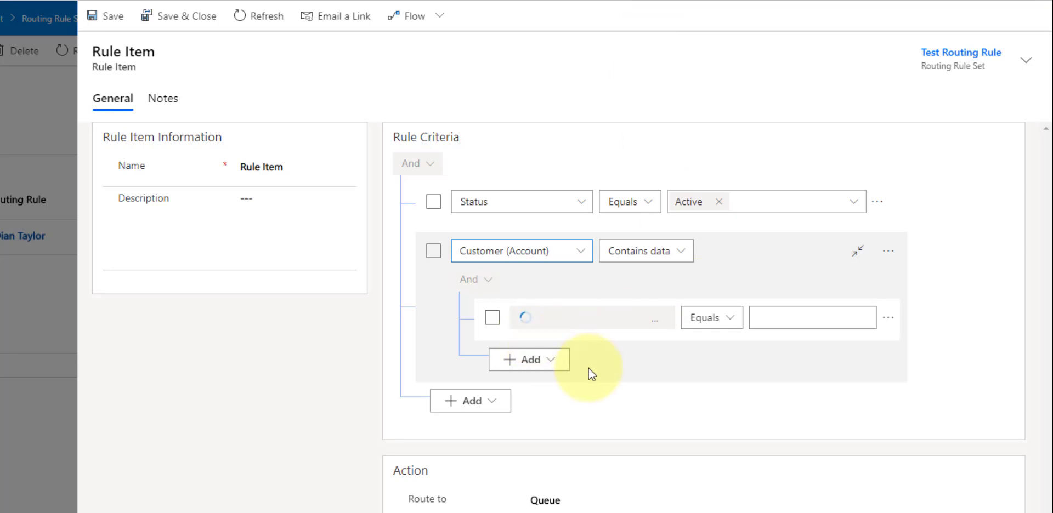
# - Look through the account fields available for the empty condition under Customer (Account)
pyautogui.click(640, 319)
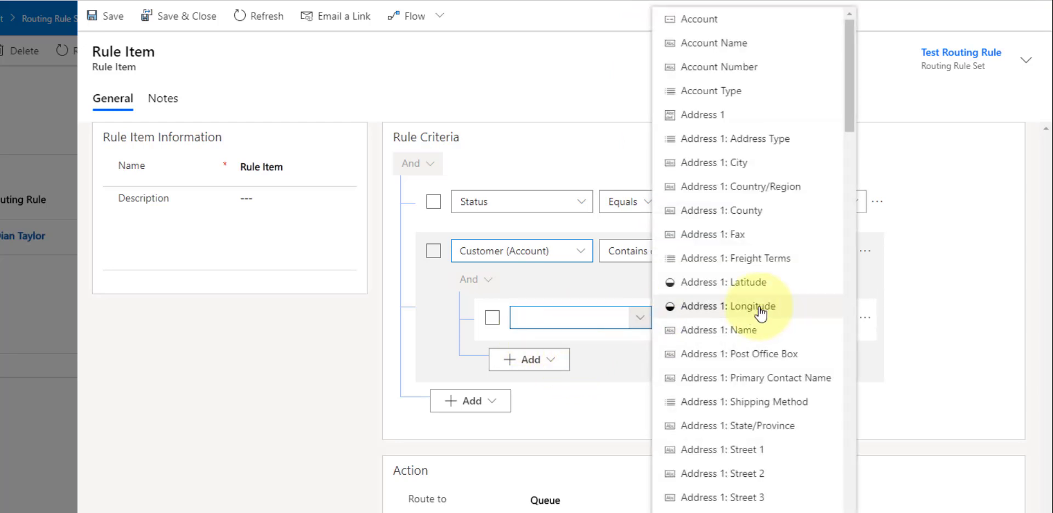
pyautogui.scroll(-7, 760, 312)
pyautogui.scroll(6, 759, 312)
pyautogui.click(620, 388)
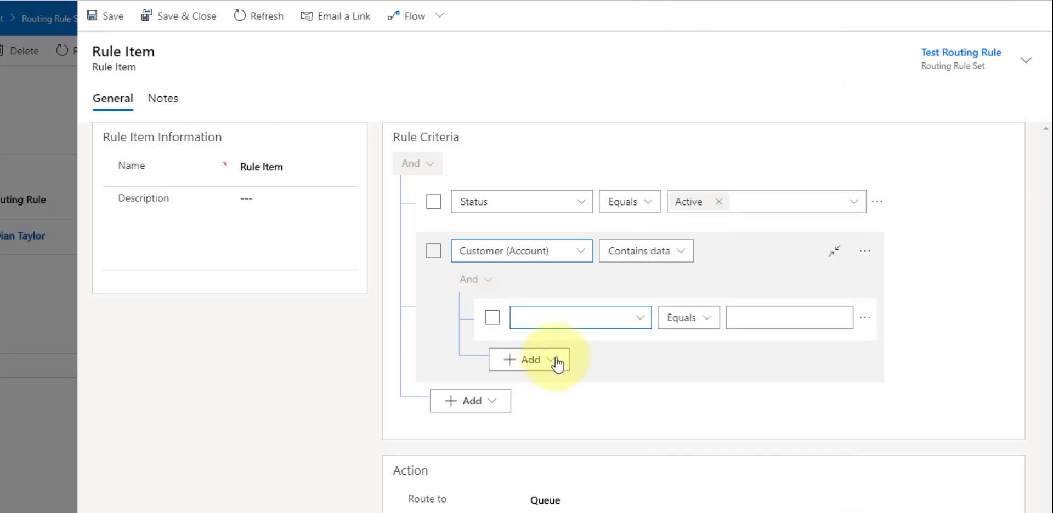
# - Add a nested related entity under Customer (Account) and delete the empty condition row above it
pyautogui.click(556, 360)
pyautogui.click(573, 431)
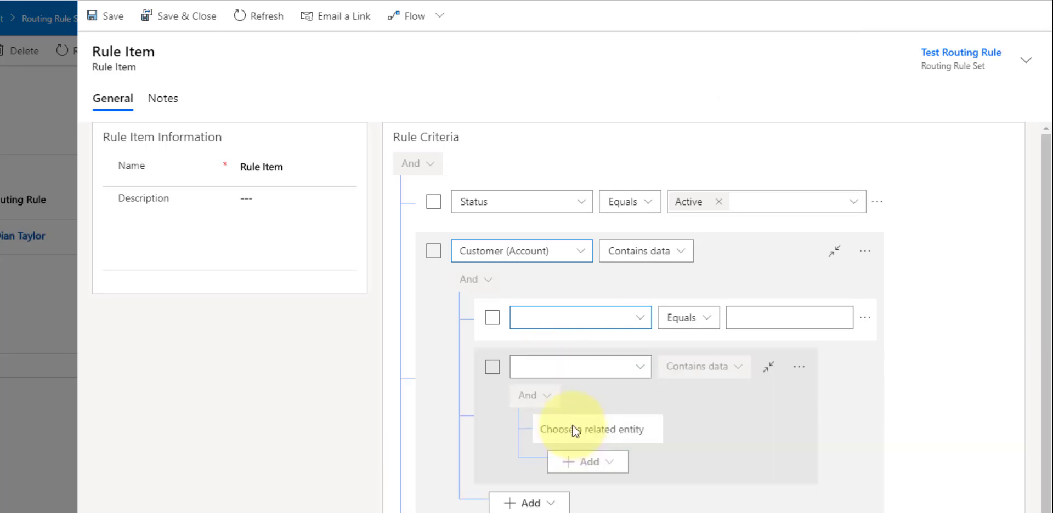
pyautogui.click(644, 324)
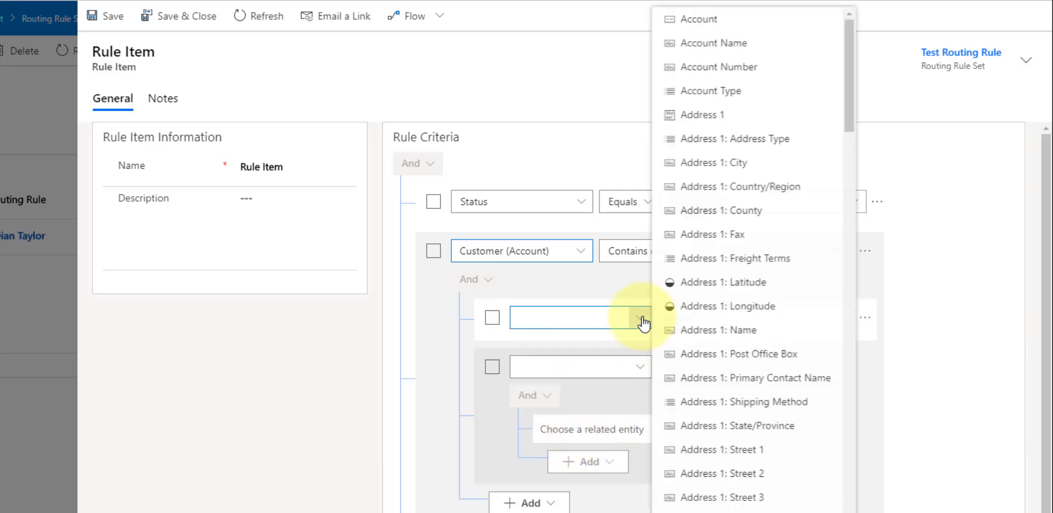
pyautogui.click(618, 363)
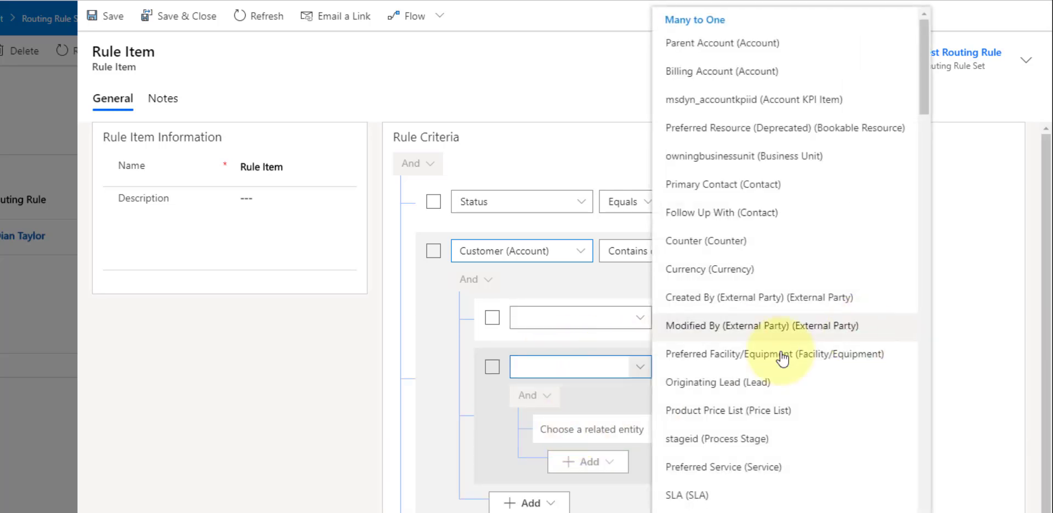
pyautogui.click(972, 327)
pyautogui.click(870, 319)
pyautogui.click(882, 320)
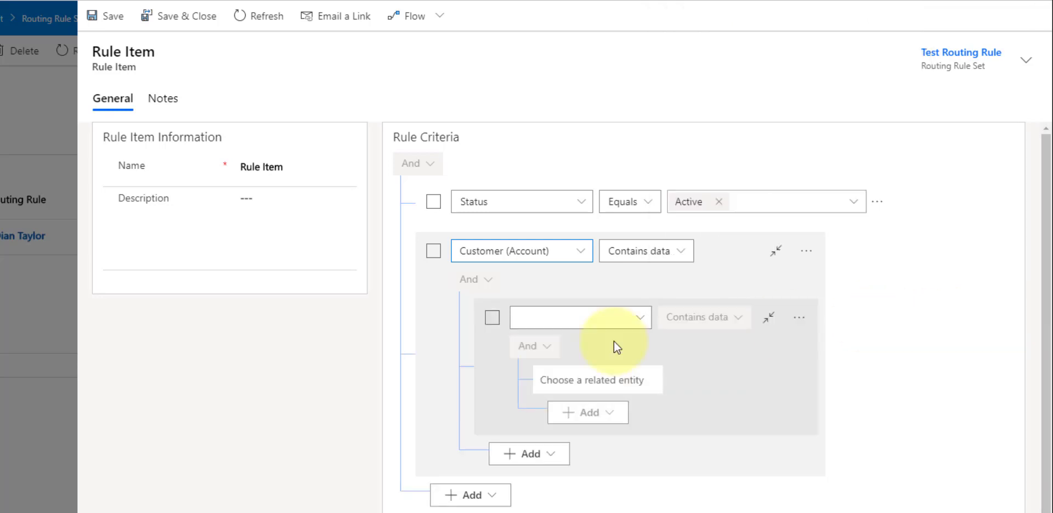
# - Choose Entitlement (Account) from the one-to-many relationships as the nested related entity under Customer (Account)
pyautogui.click(633, 325)
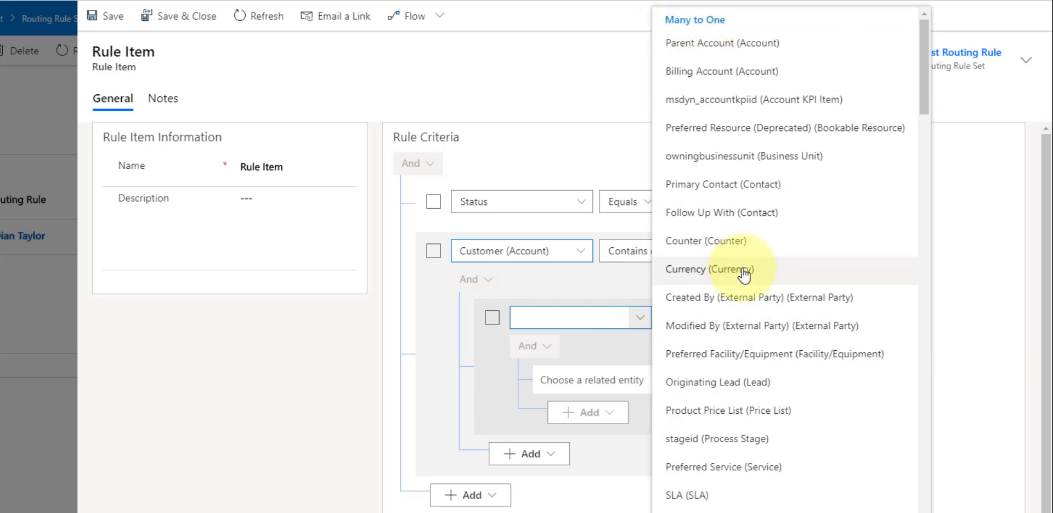
pyautogui.scroll(-5, 749, 302)
pyautogui.scroll(-5, 750, 308)
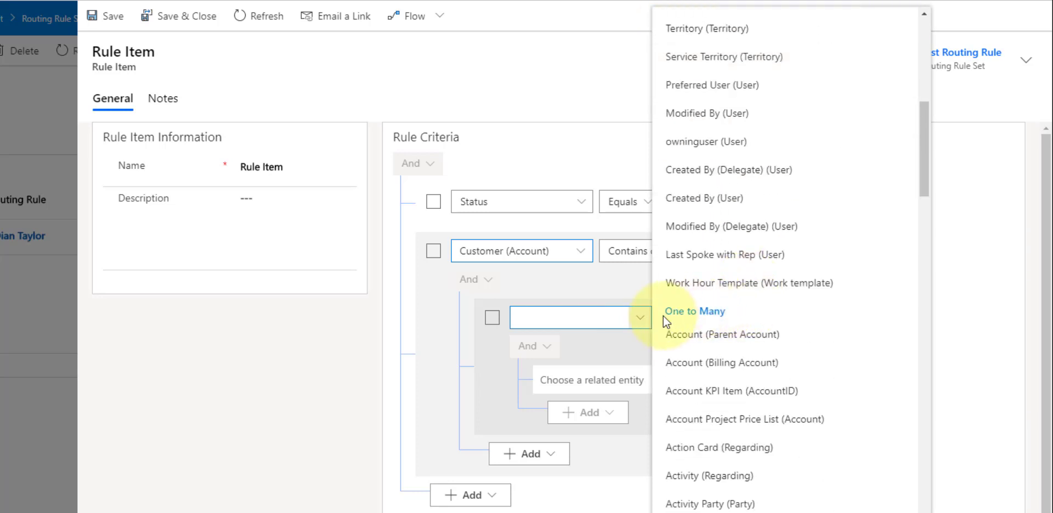
pyautogui.scroll(-10, 773, 314)
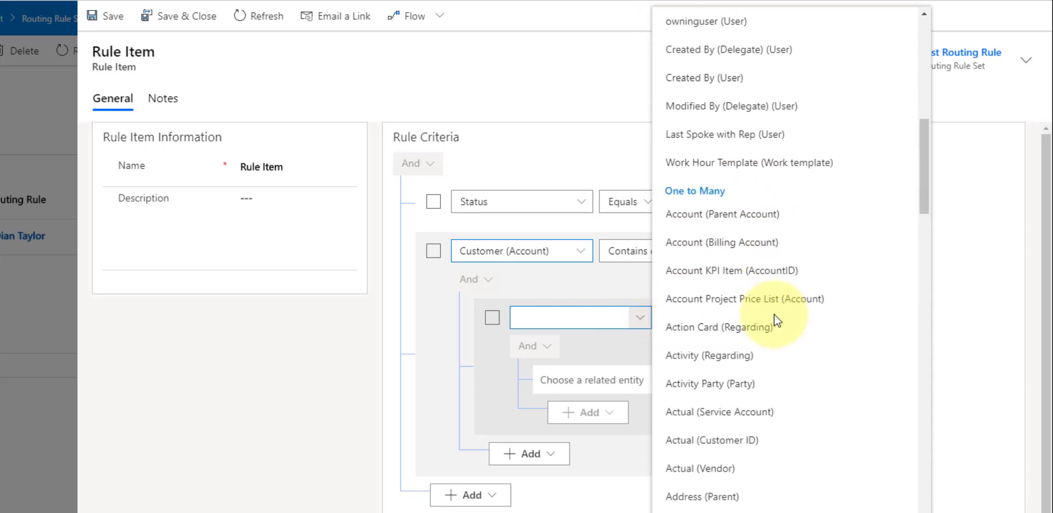
pyautogui.scroll(-7, 774, 315)
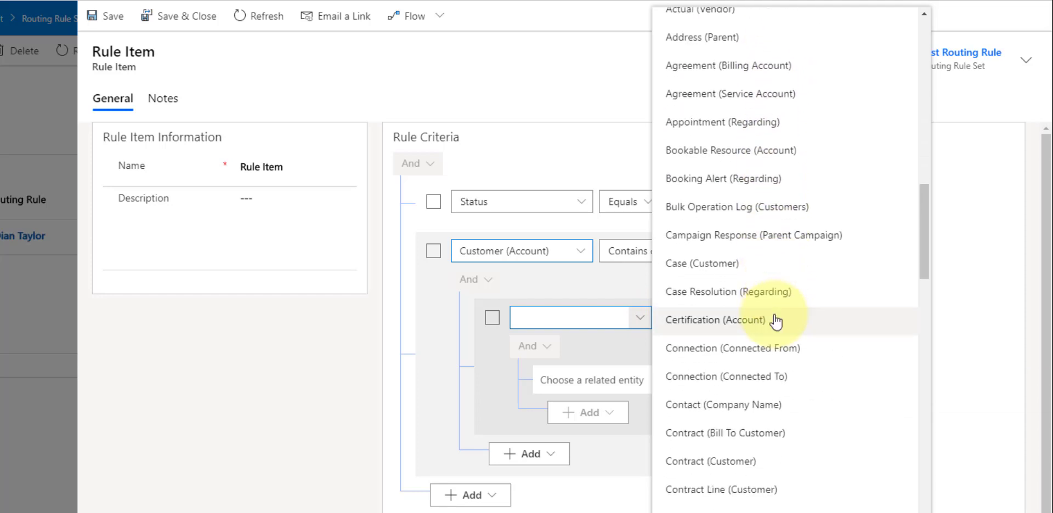
pyautogui.scroll(-3, 775, 322)
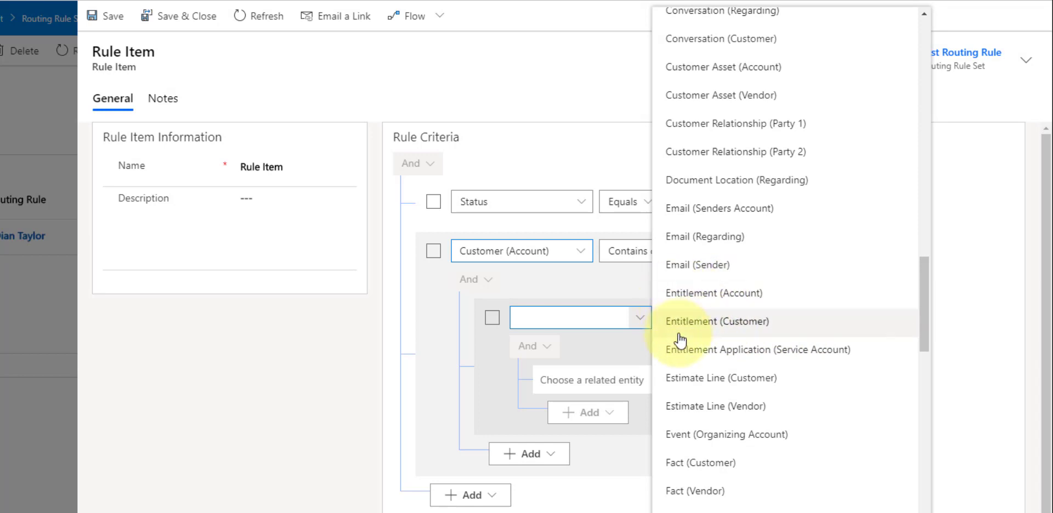
pyautogui.click(683, 297)
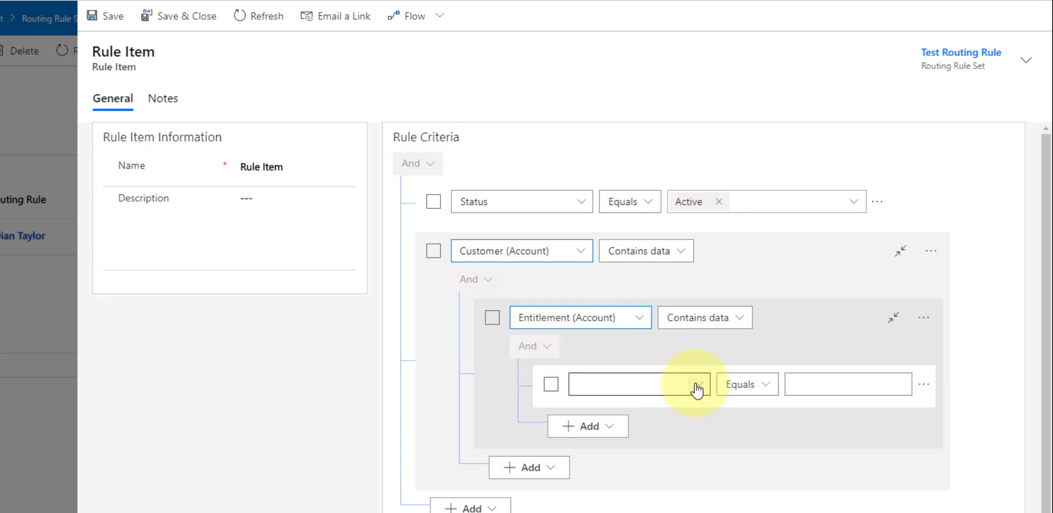
# - Set the empty condition under Entitlement (Account) to Status Equals Active
pyautogui.click(697, 386)
pyautogui.scroll(-1, 781, 412)
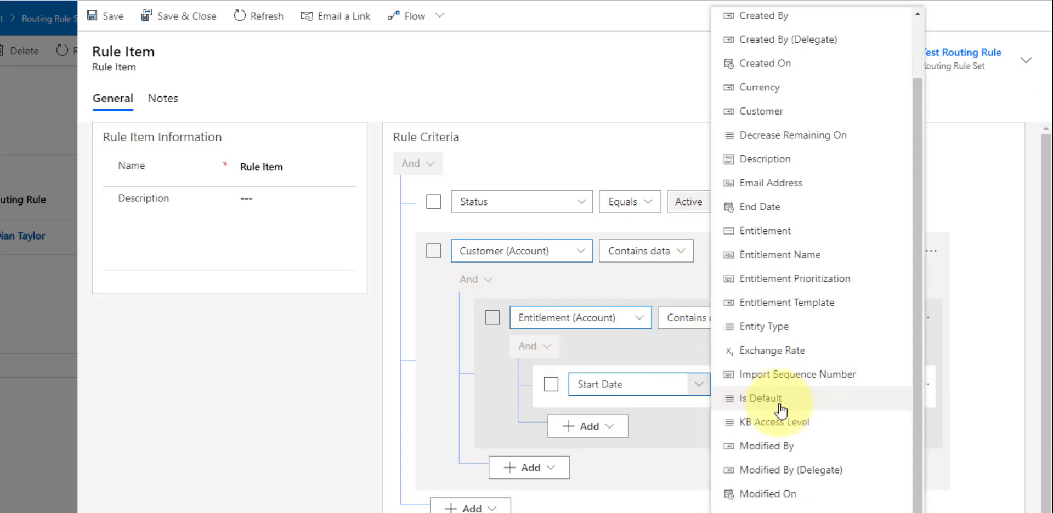
pyautogui.scroll(-1, 781, 411)
pyautogui.click(788, 512)
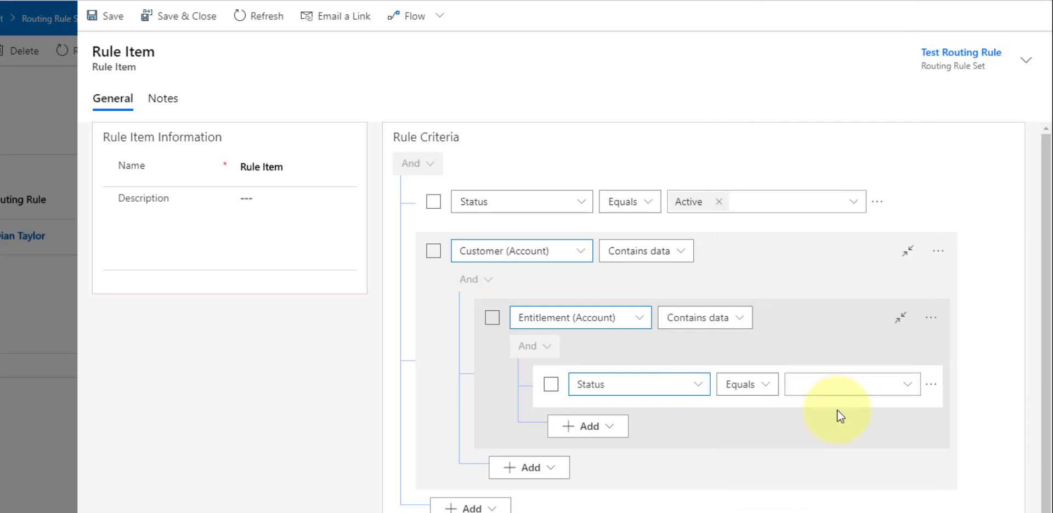
pyautogui.click(911, 386)
pyautogui.click(842, 421)
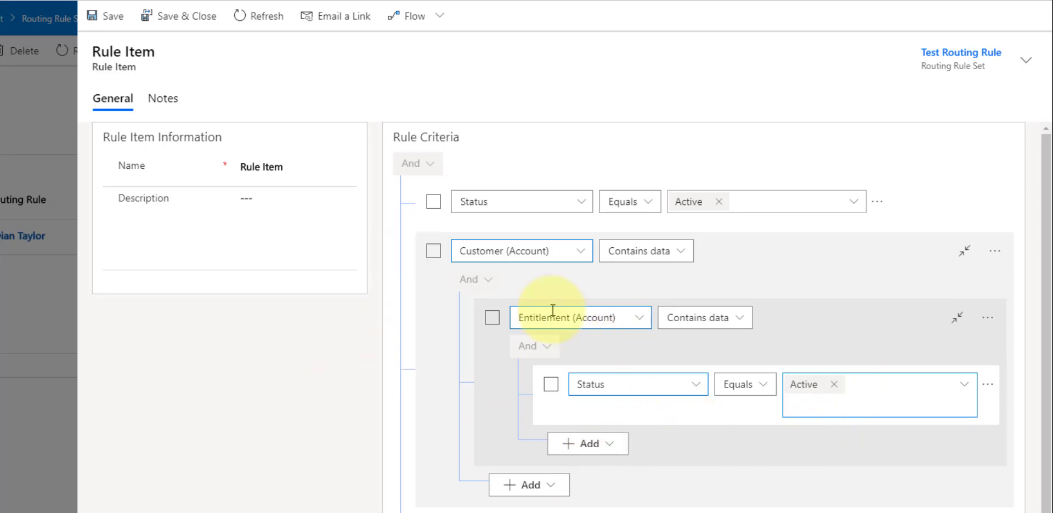
pyautogui.click(705, 148)
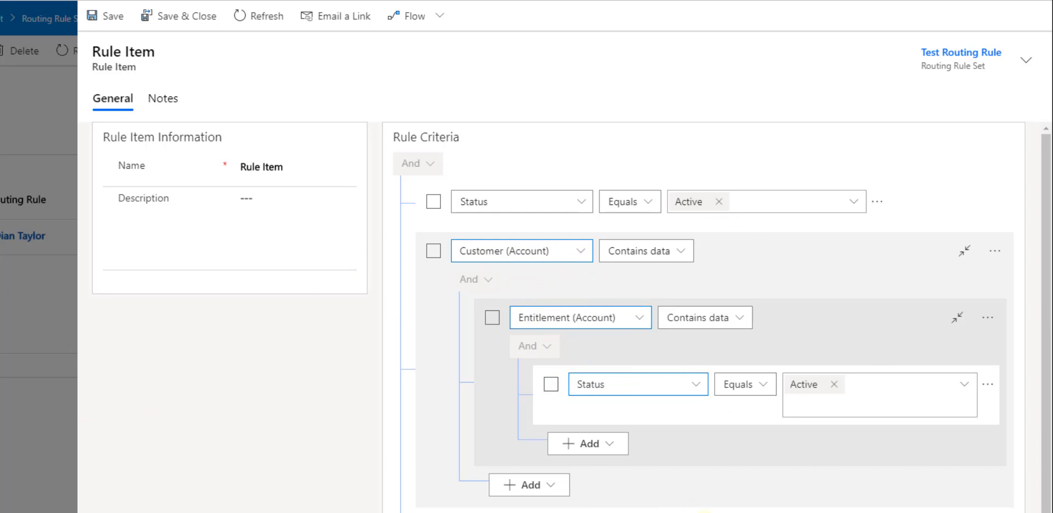
# - Check the route-to options in the rule item's action section, keeping Queue, and save and close the rule item
pyautogui.scroll(-3, 694, 497)
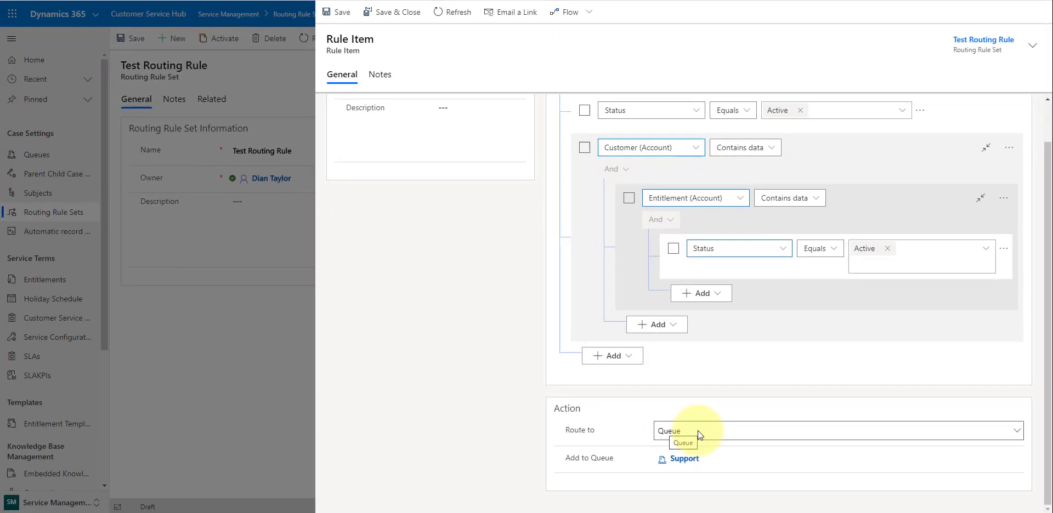
pyautogui.click(694, 434)
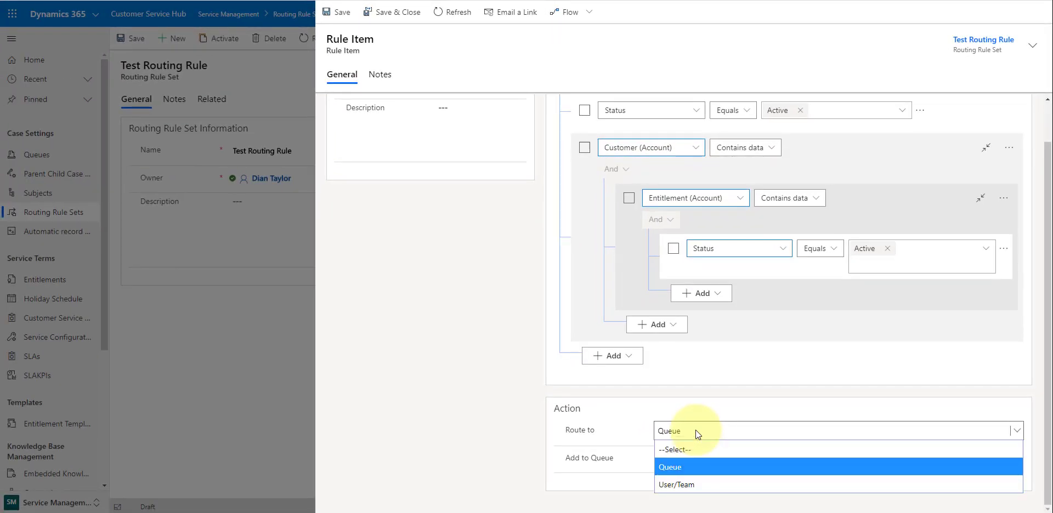
pyautogui.click(705, 394)
pyautogui.click(397, 13)
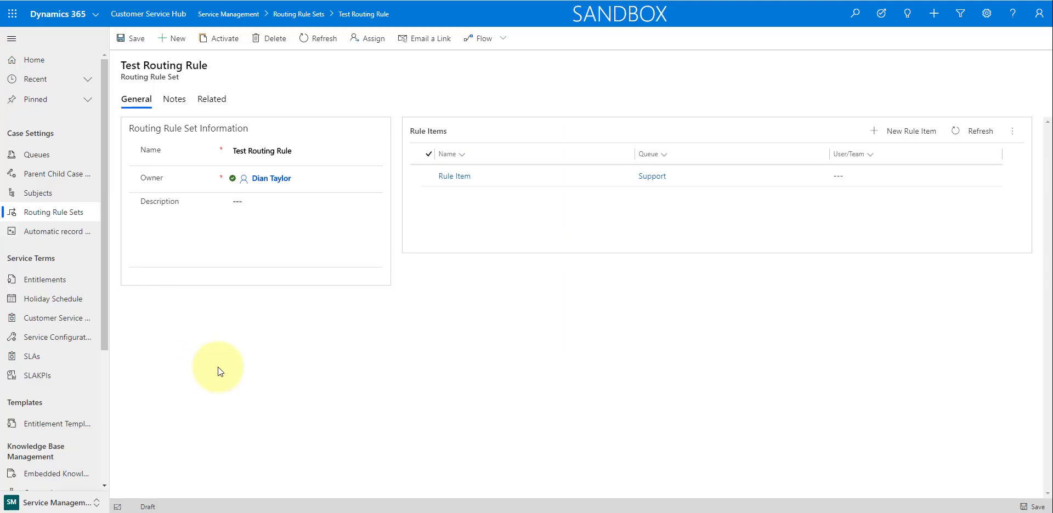
# - Open the CASE DFAULT SLA record from the service level agreements and examine its primary entity
pyautogui.click(46, 363)
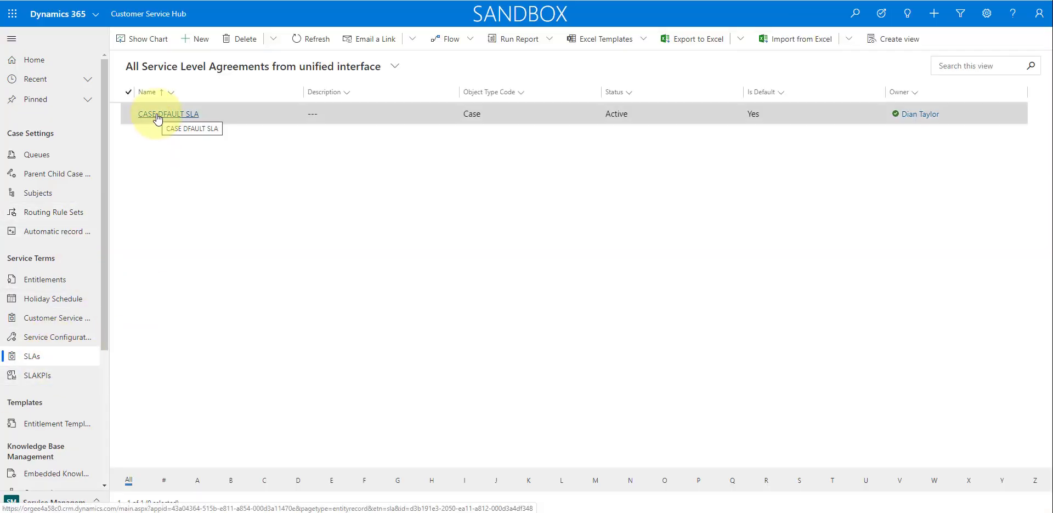
pyautogui.click(158, 116)
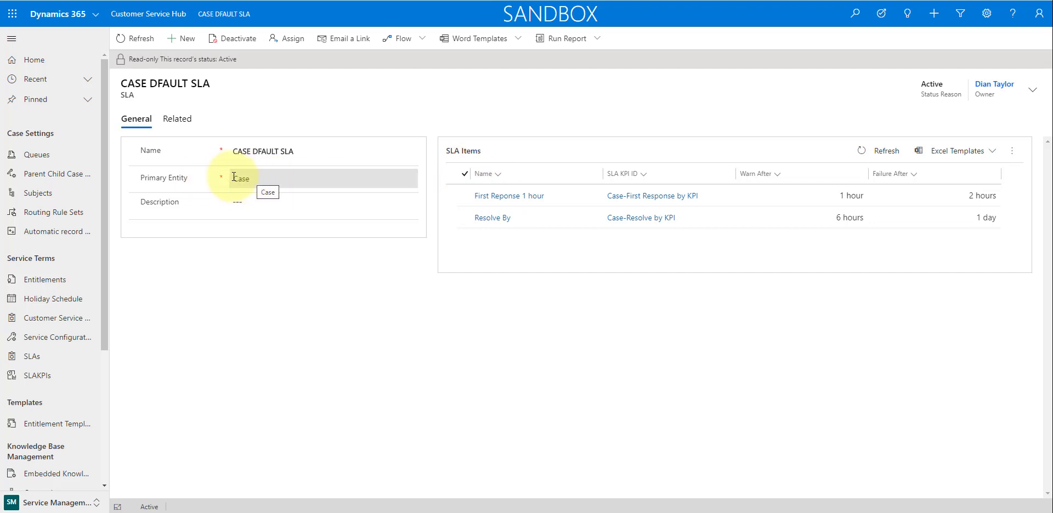
pyautogui.moveTo(235, 177); pyautogui.dragTo(250, 176)
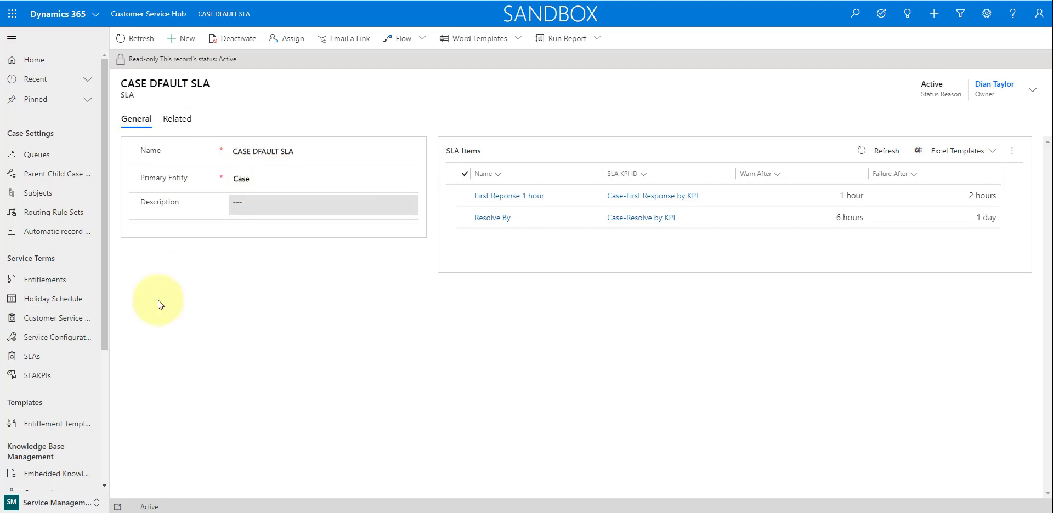
# - Open Case-First Response by KPI among the SLA KPIs, examine its name and KPI field, and return to the list
pyautogui.click(42, 381)
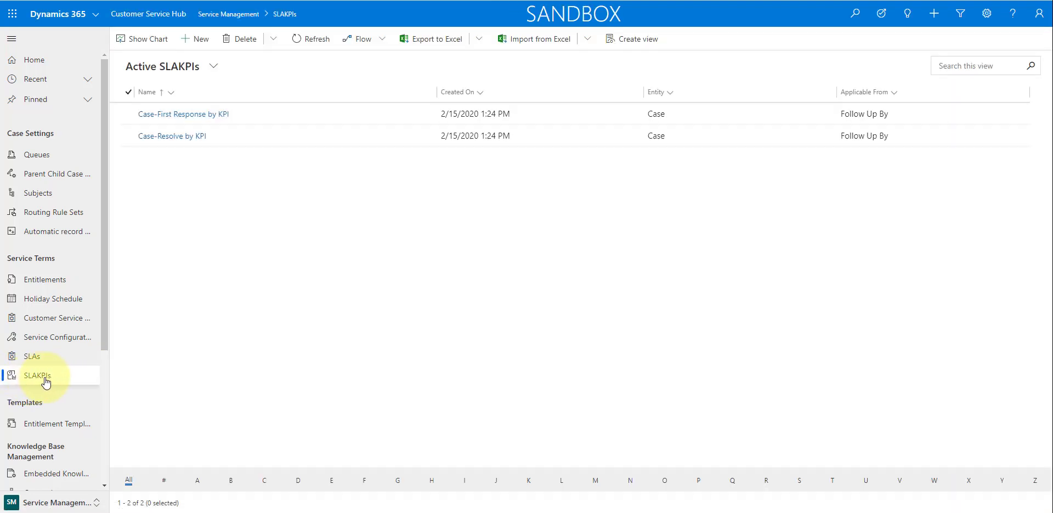
pyautogui.click(181, 115)
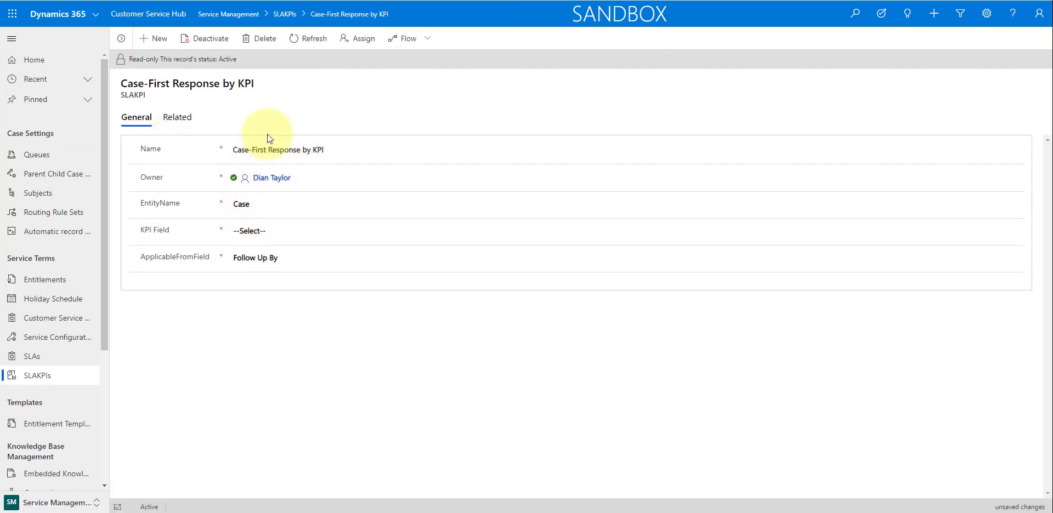
pyautogui.moveTo(317, 149); pyautogui.dragTo(232, 148)
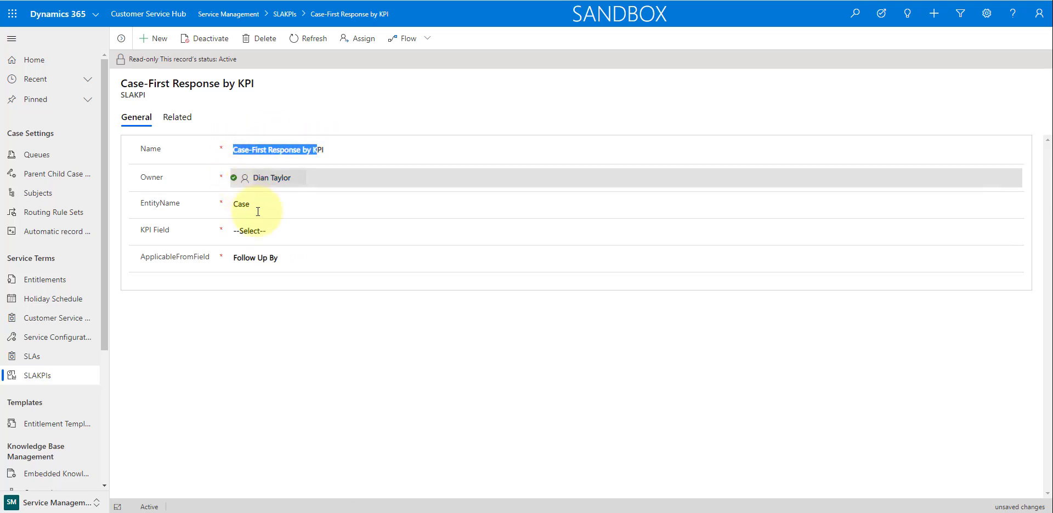
pyautogui.click(265, 238)
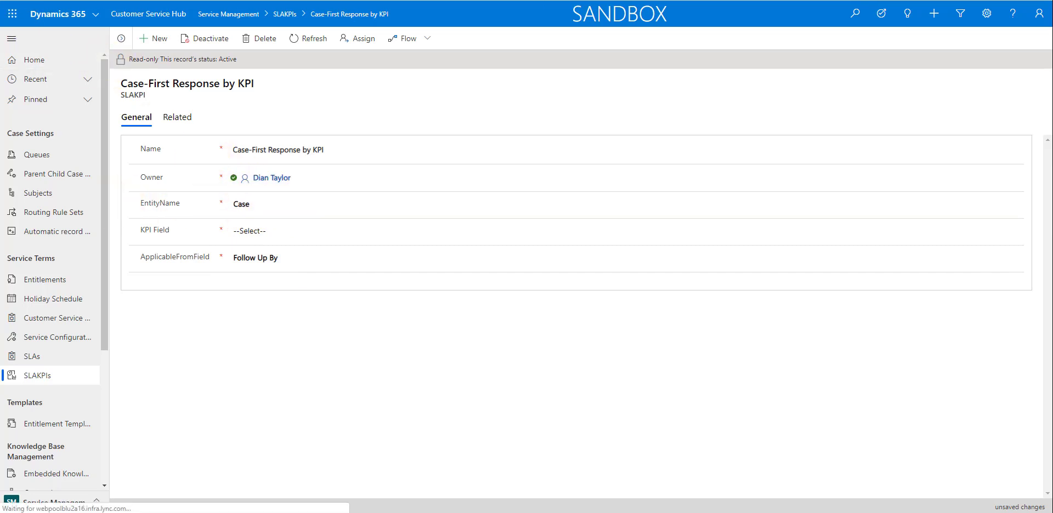
pyautogui.hotkey('alt', 'Left')
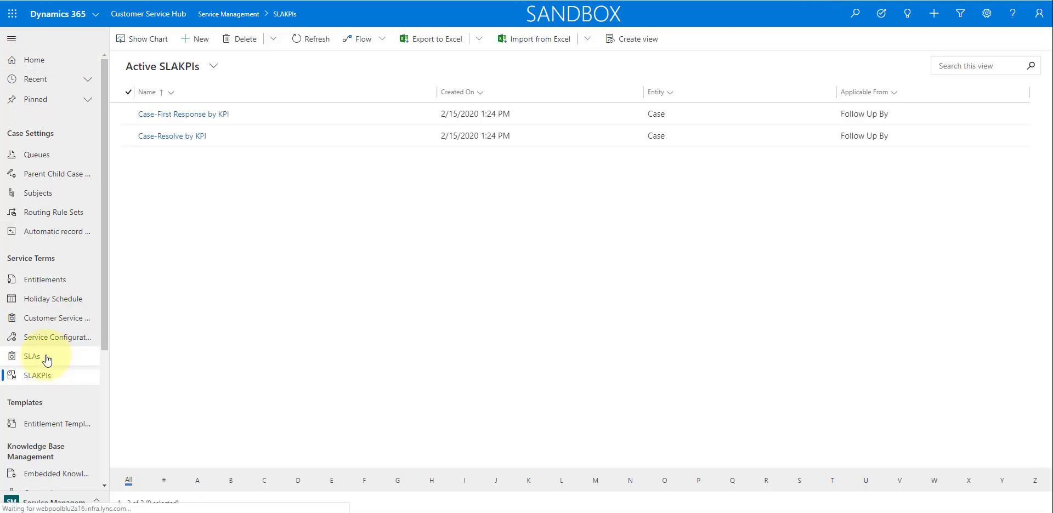
# - Open the First Reponse 1 hour item of CASE DFAULT SLA and review its applicable-when criteria, success conditions, durations and actions section
pyautogui.click(46, 360)
pyautogui.click(178, 115)
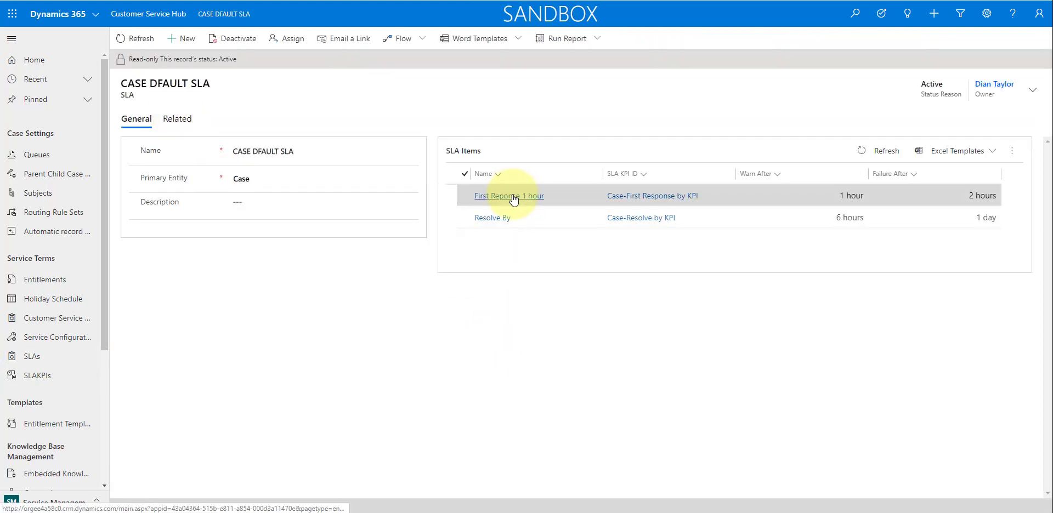
pyautogui.click(511, 196)
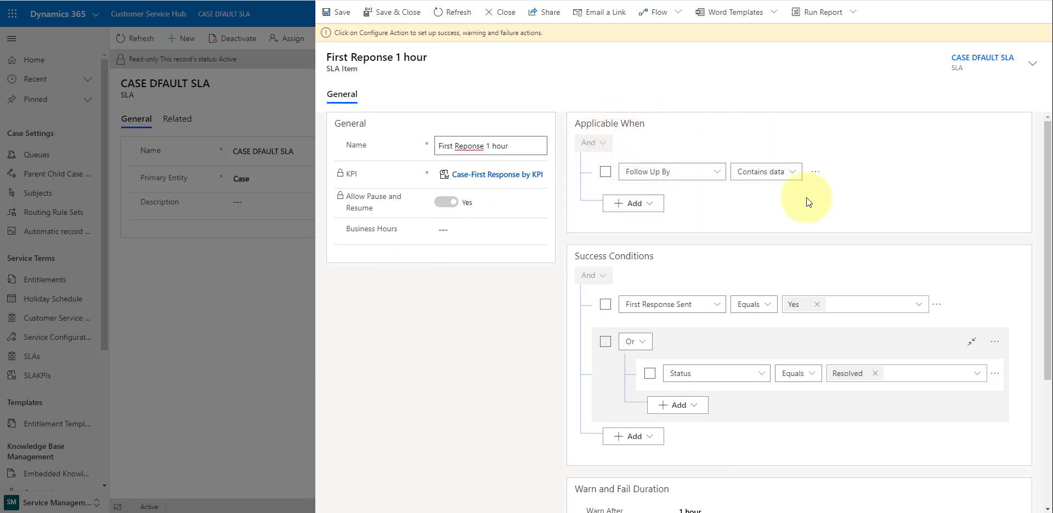
pyautogui.scroll(-1, 706, 223)
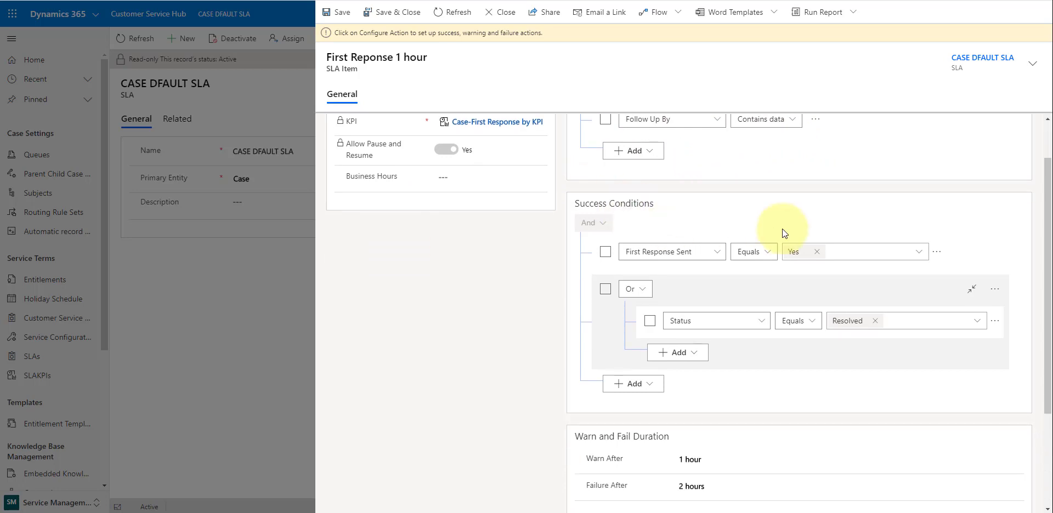
pyautogui.scroll(1, 701, 219)
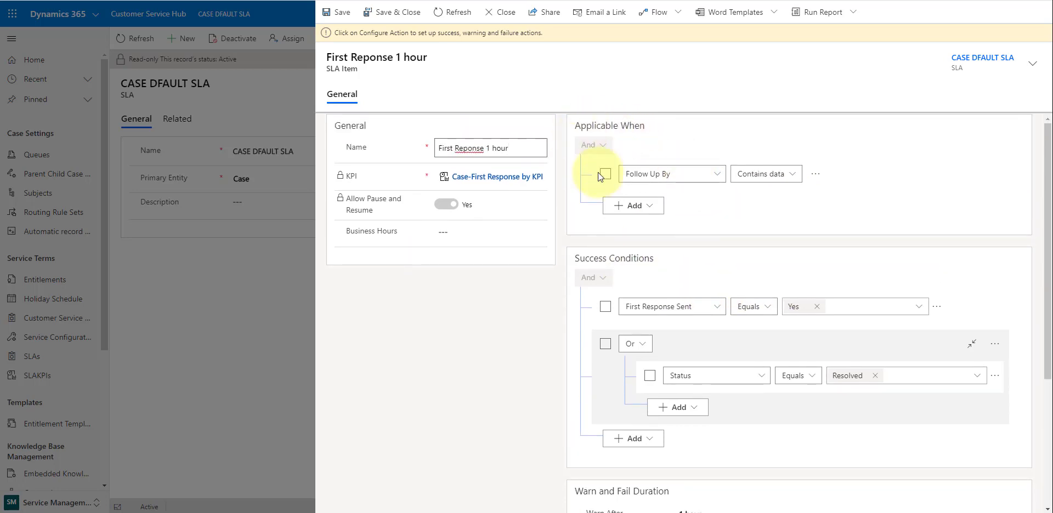
pyautogui.scroll(-1, 707, 200)
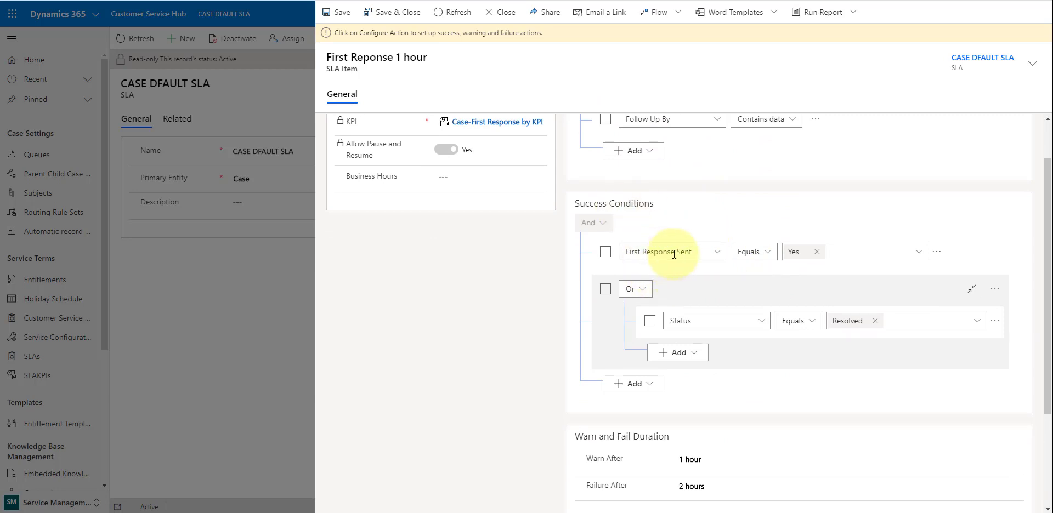
pyautogui.scroll(-2, 792, 337)
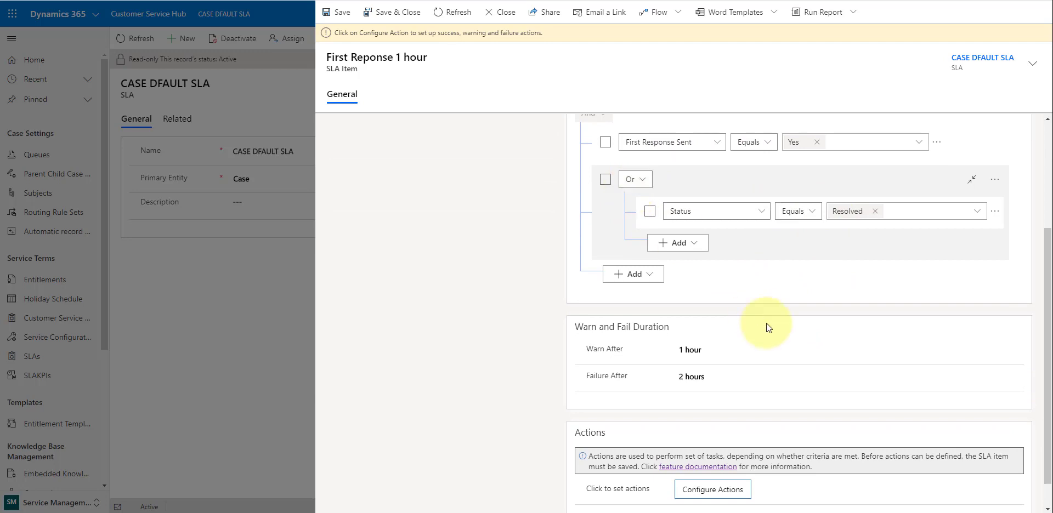
pyautogui.scroll(-1, 765, 324)
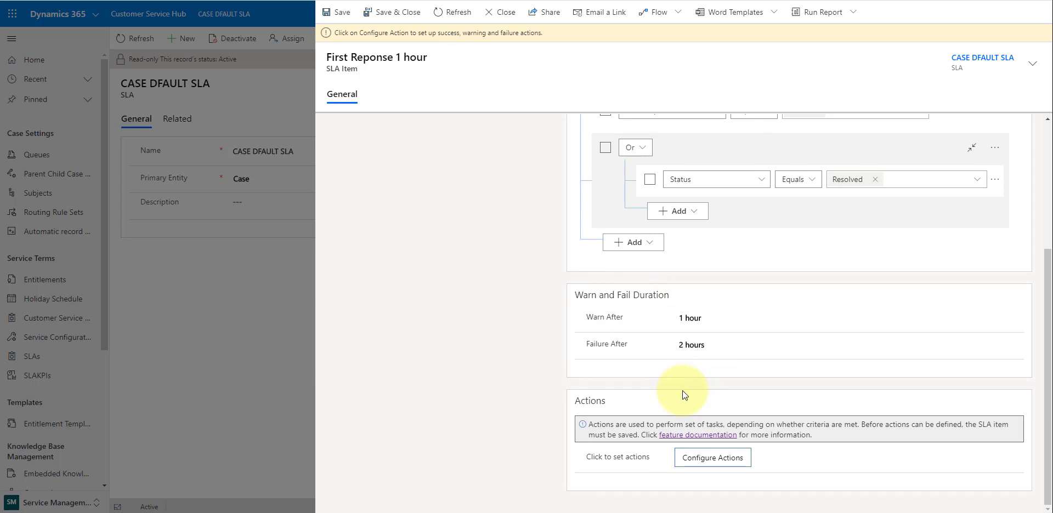
# - Open the SLA item's action flow in Power Automate and expand the Switch with its Nearing Non Compliance, Succeeded and Non-compliant cases
pyautogui.click(711, 463)
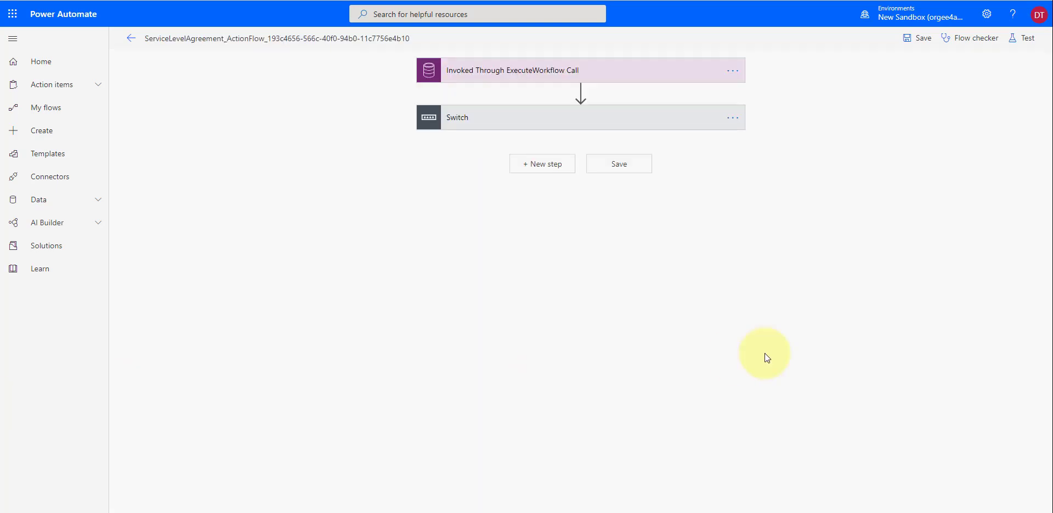
pyautogui.click(537, 117)
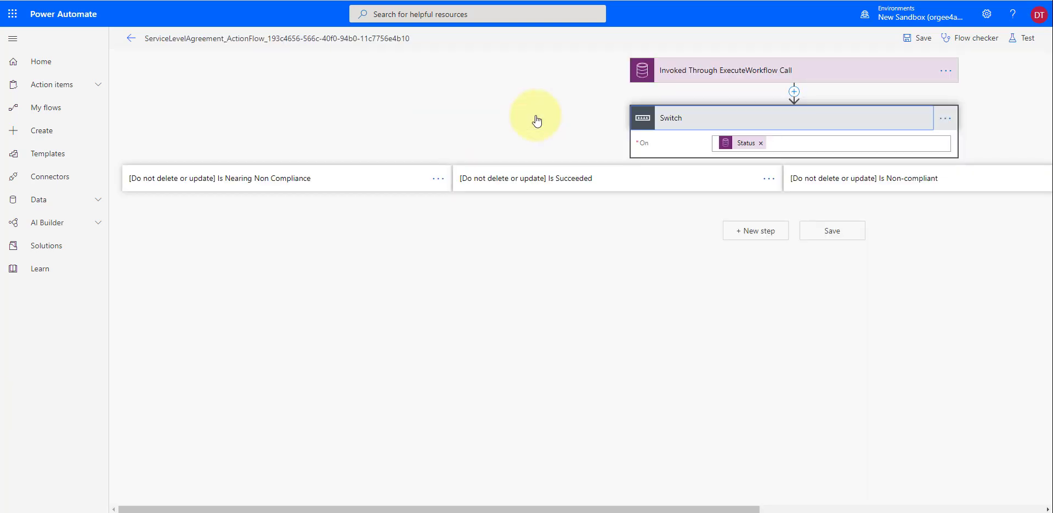
pyautogui.click(357, 183)
pyautogui.click(648, 183)
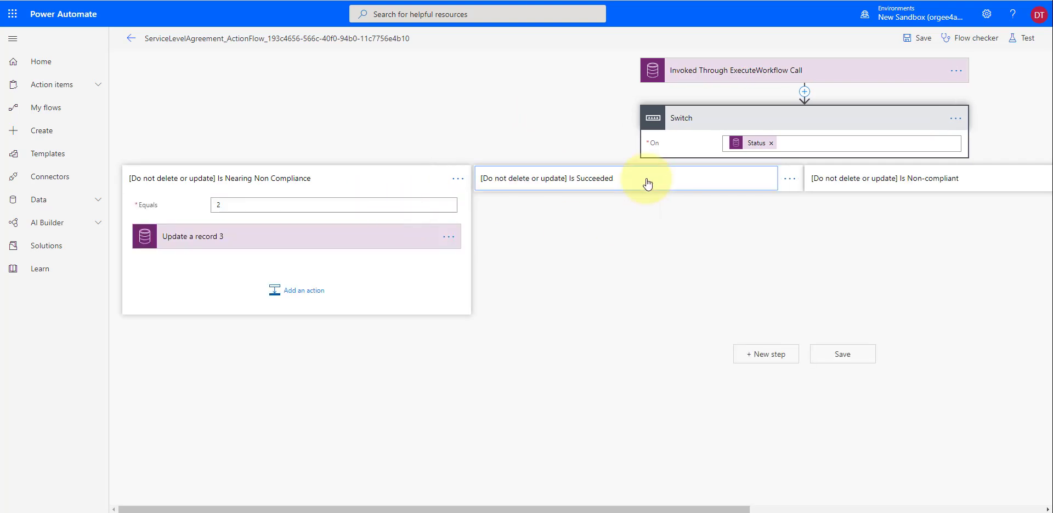
pyautogui.click(994, 178)
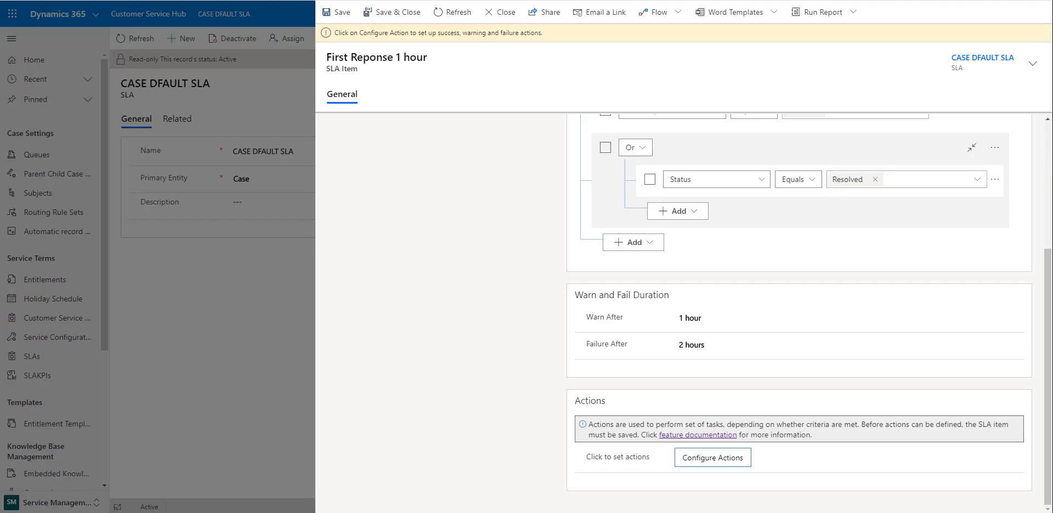
# - Save and close the SLA item in Customer Service Hub and change to the Service area
pyautogui.click(391, 12)
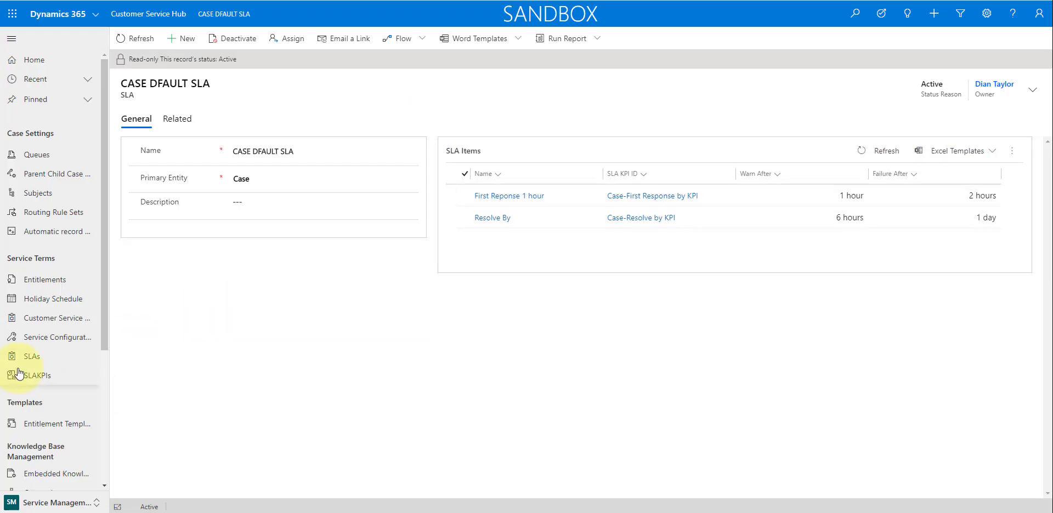
pyautogui.click(47, 503)
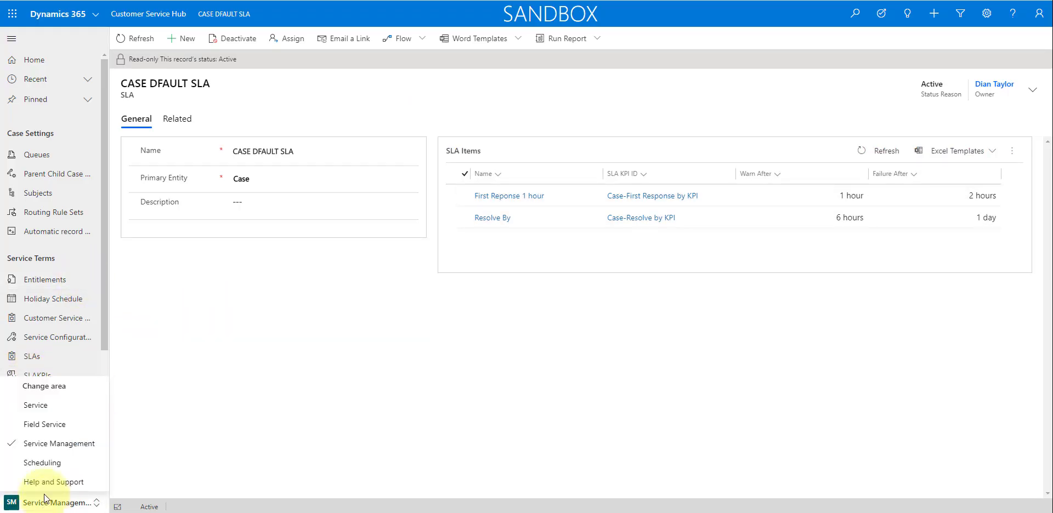
pyautogui.click(63, 409)
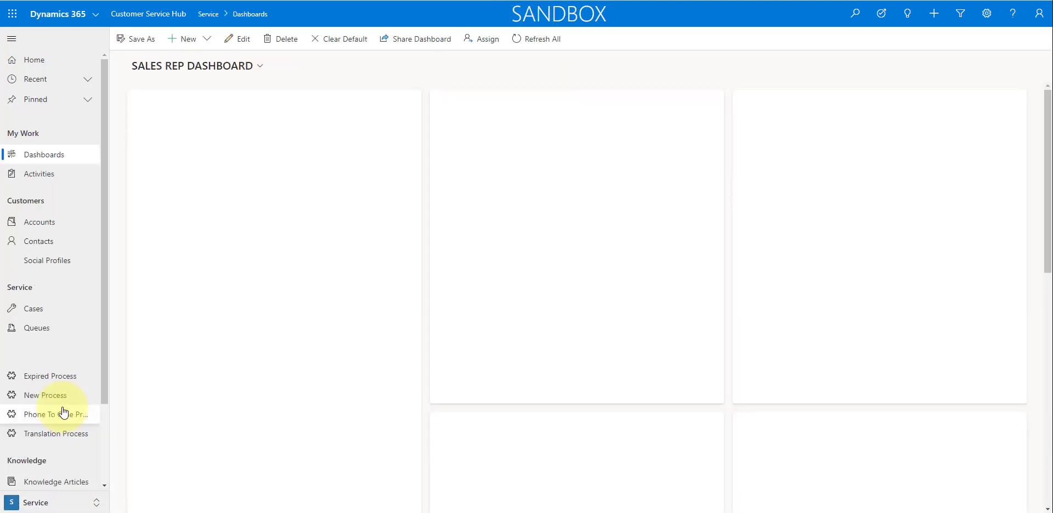
# - Open the case "Bayonet Coupling is damaged" from the case list and start a new email from its timeline
pyautogui.click(52, 309)
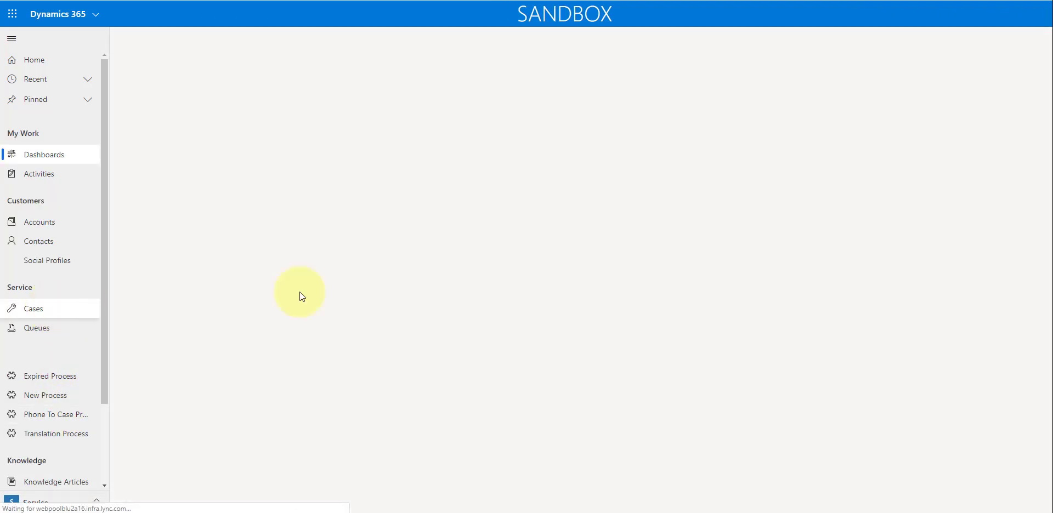
pyautogui.click(285, 114)
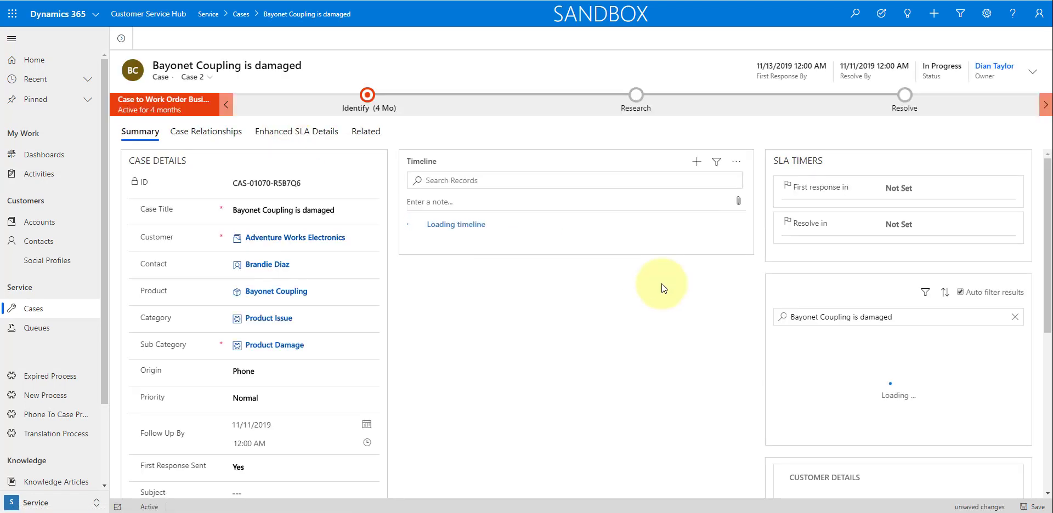
pyautogui.click(697, 163)
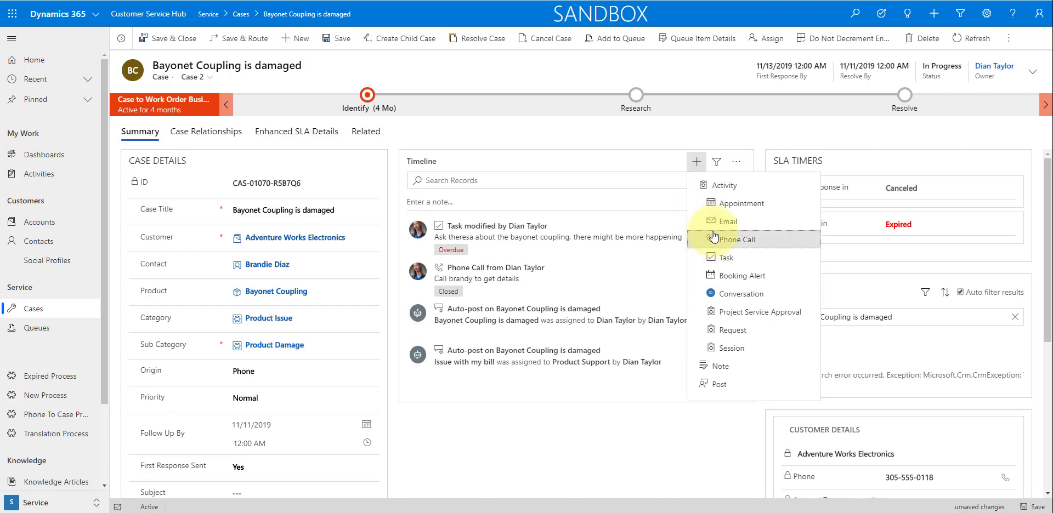
pyautogui.click(885, 290)
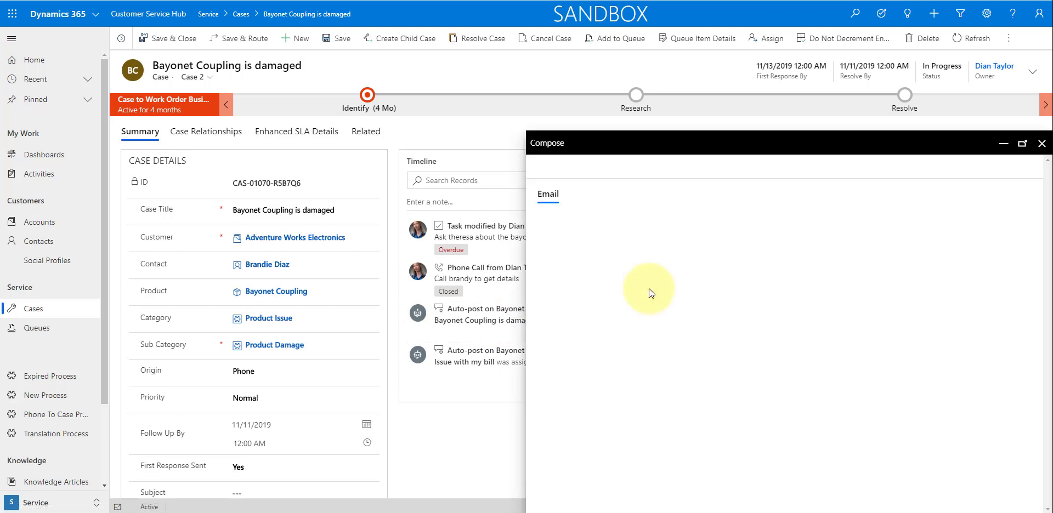
# - Examine the new email's subject field and the font names offered for the message body
pyautogui.click(684, 286)
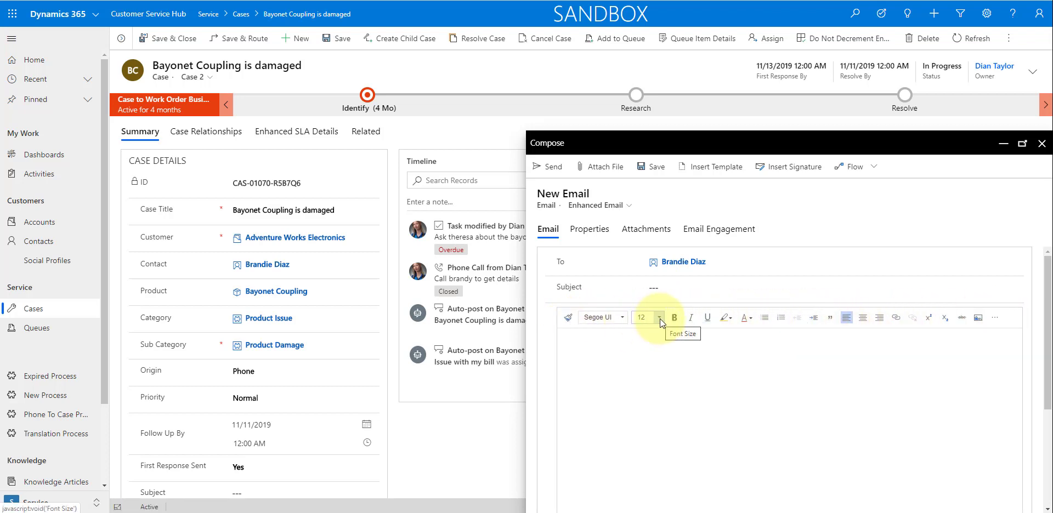
pyautogui.click(624, 318)
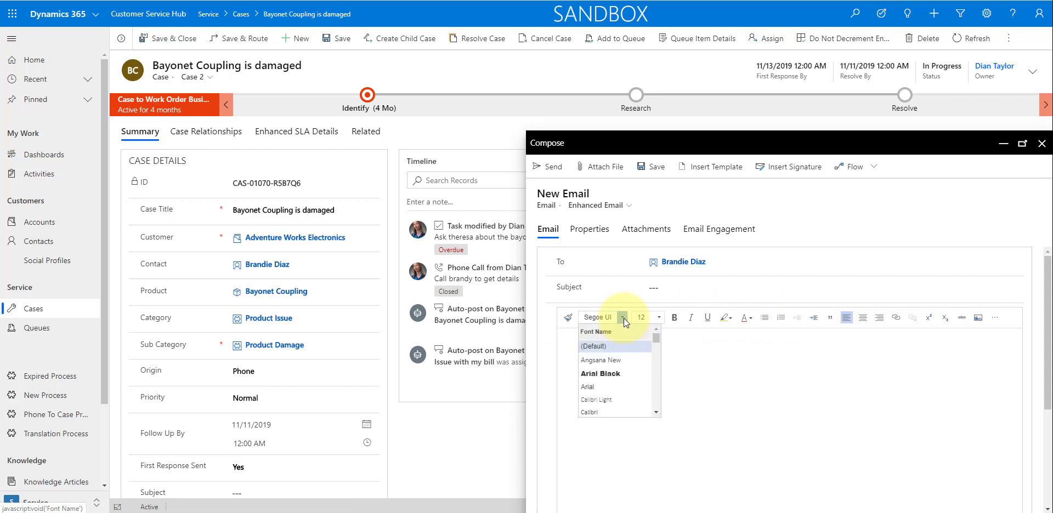
pyautogui.click(693, 348)
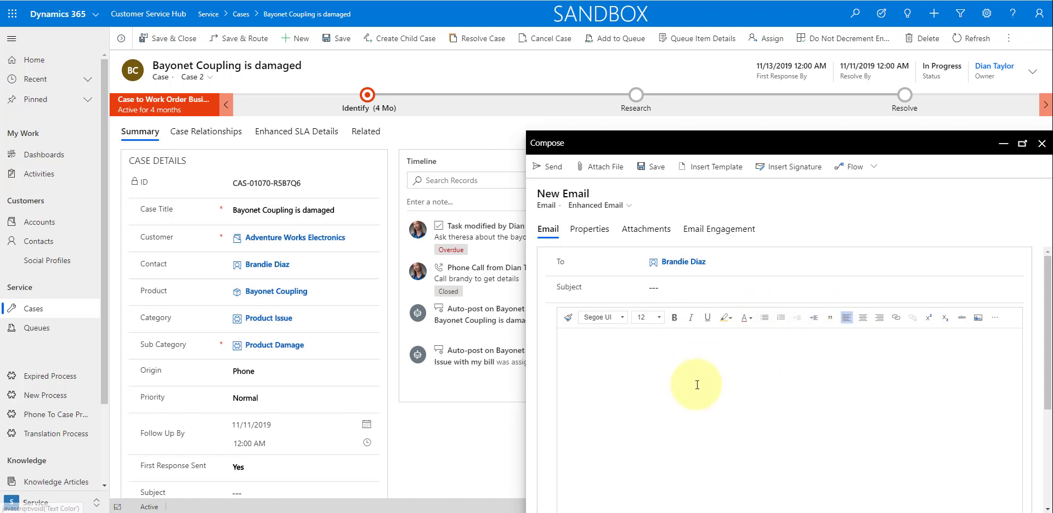
# - Open the case's contact record with the email draft kept open, and expand the compose window to full size and restore it
pyautogui.click(271, 265)
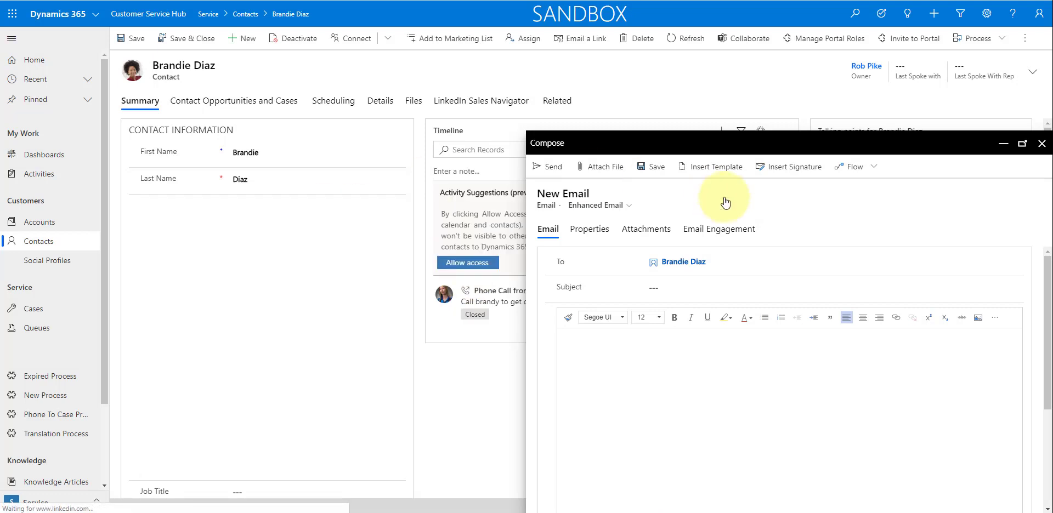
pyautogui.click(1023, 144)
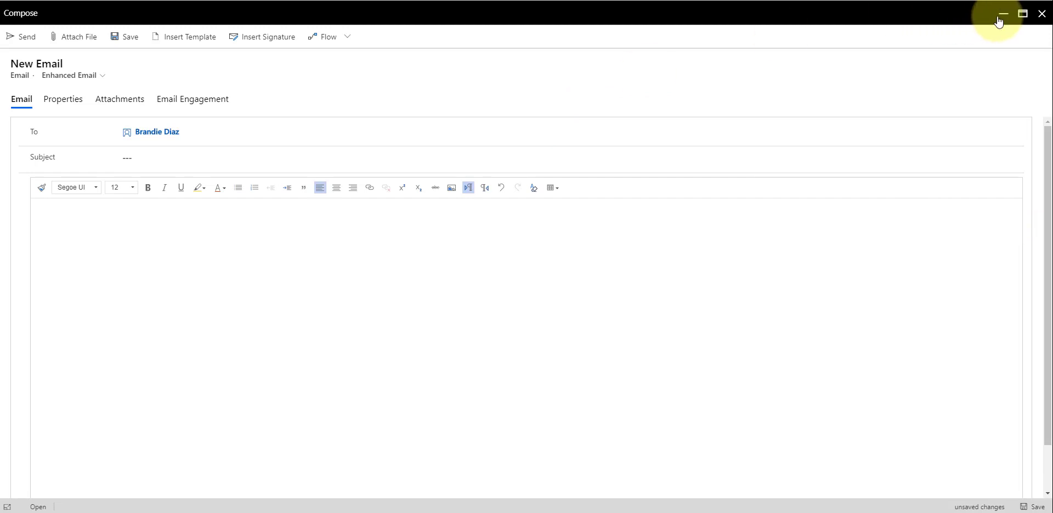
pyautogui.click(1022, 13)
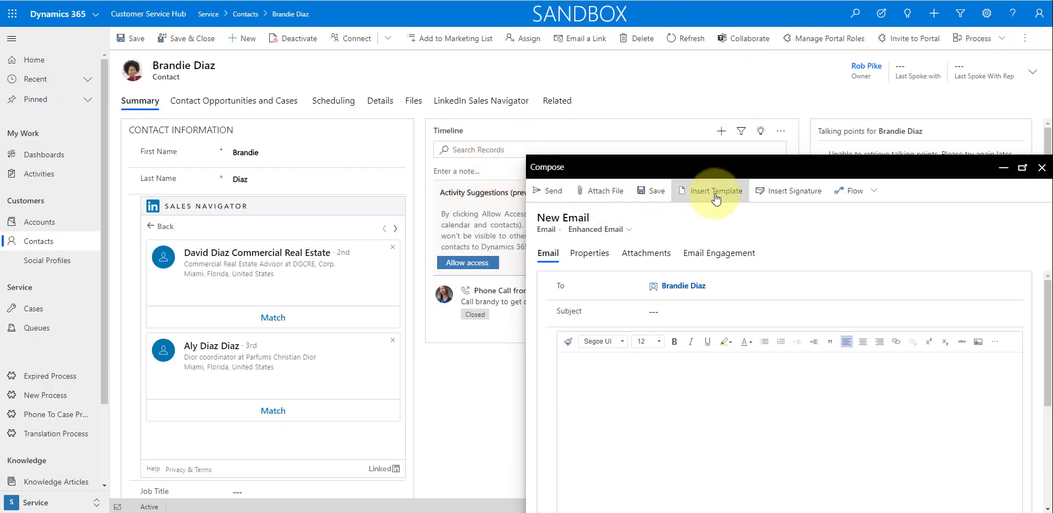
# - Close the new email's compose window over the contact record and discard the unsaved message
pyautogui.click(788, 196)
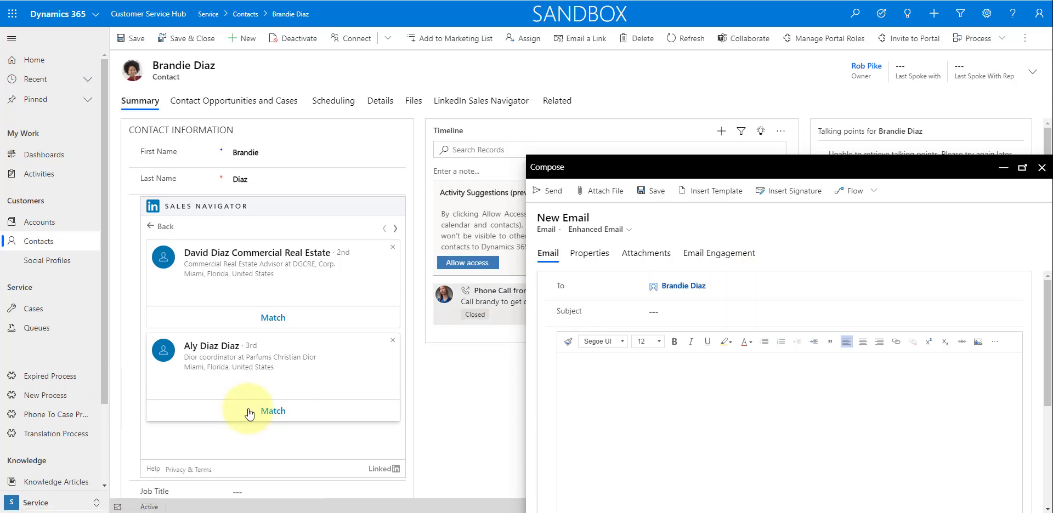
pyautogui.click(1042, 168)
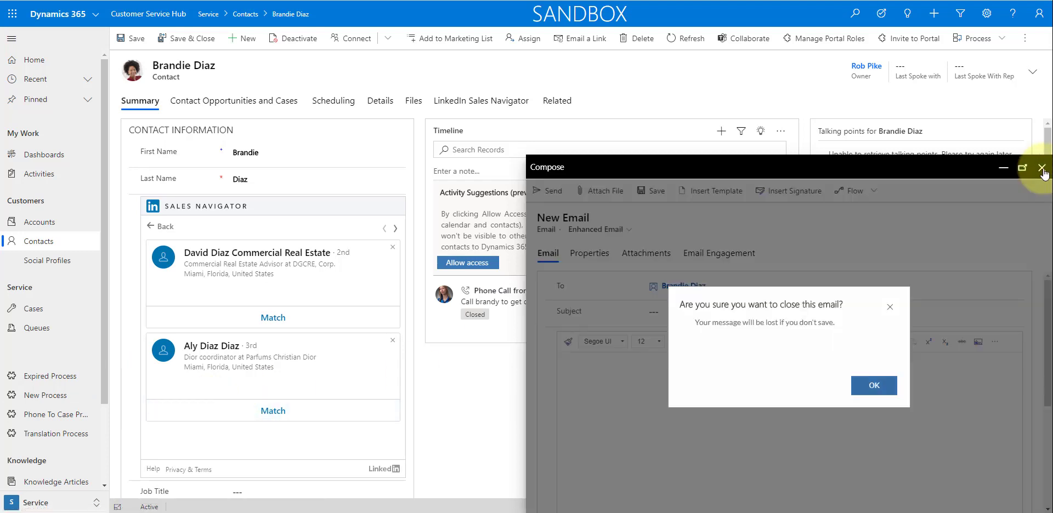
pyautogui.click(880, 392)
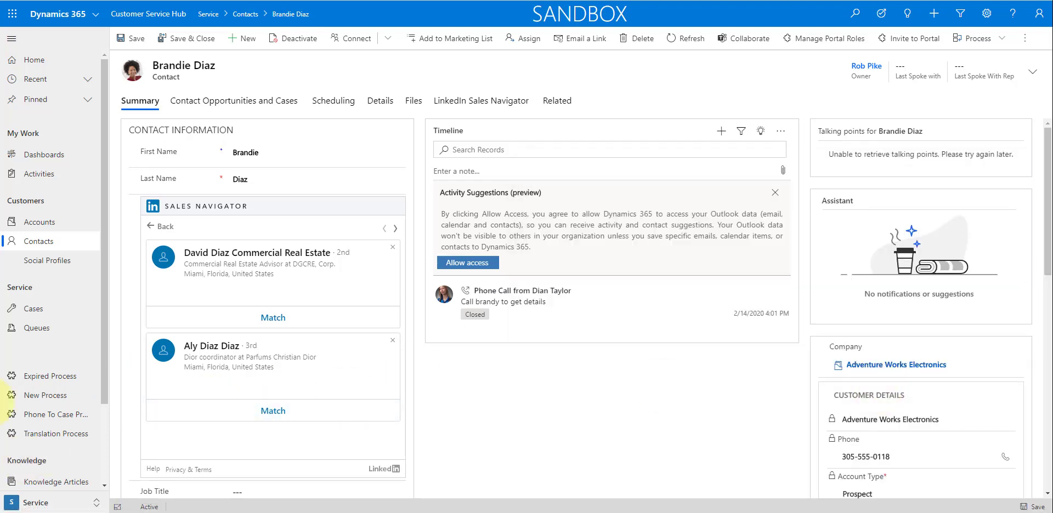